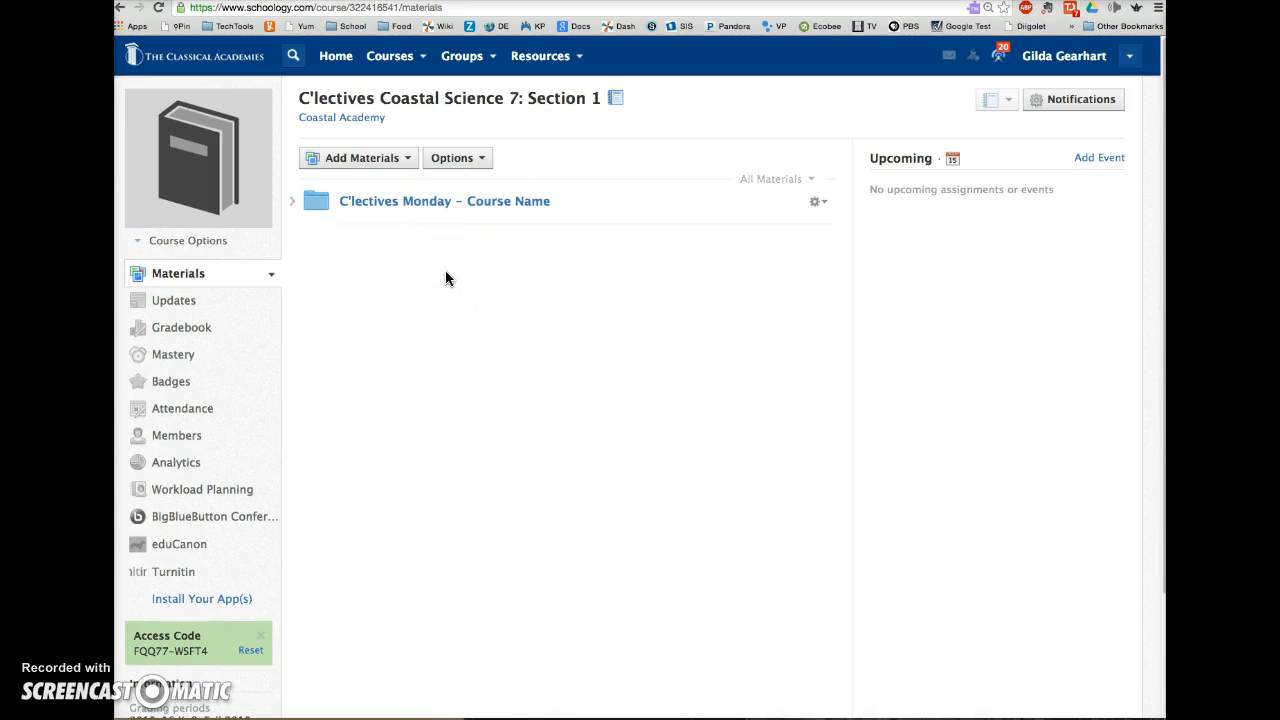
drag(420, 230, 432, 299)
click(450, 268)
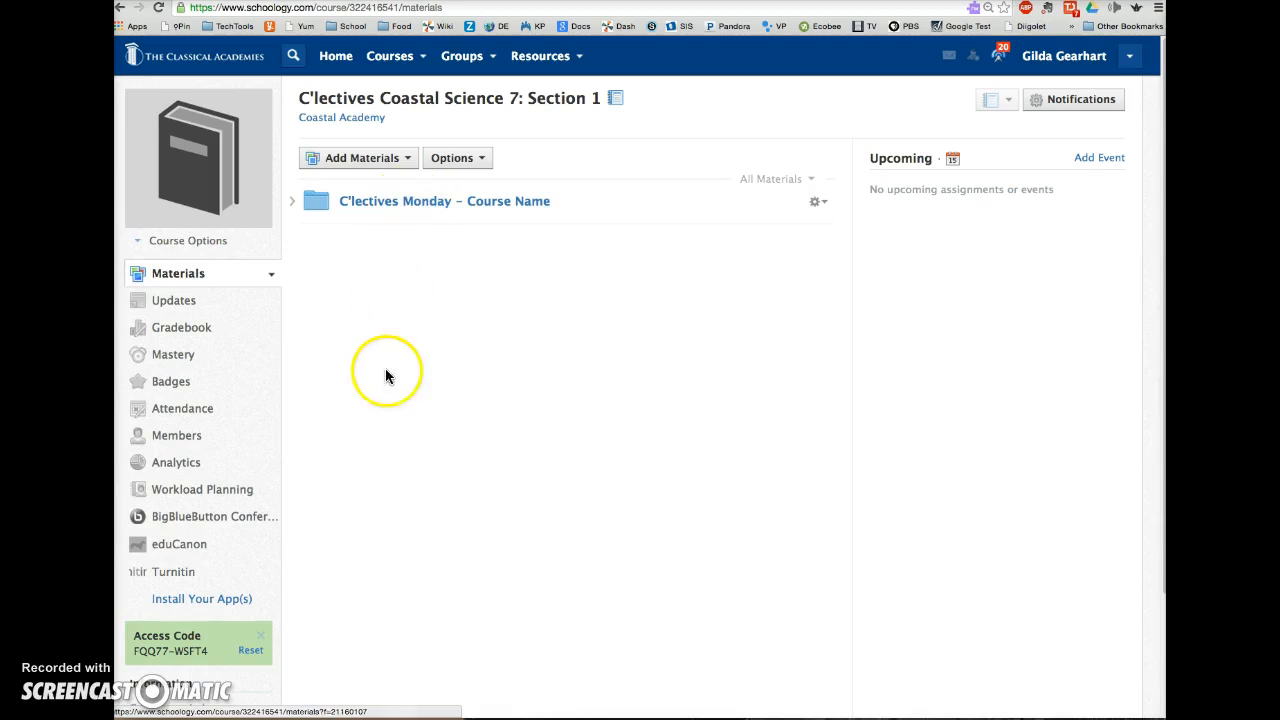
- Open the Science 7 course's gradebook in Bulk Edit mode
click(181, 329)
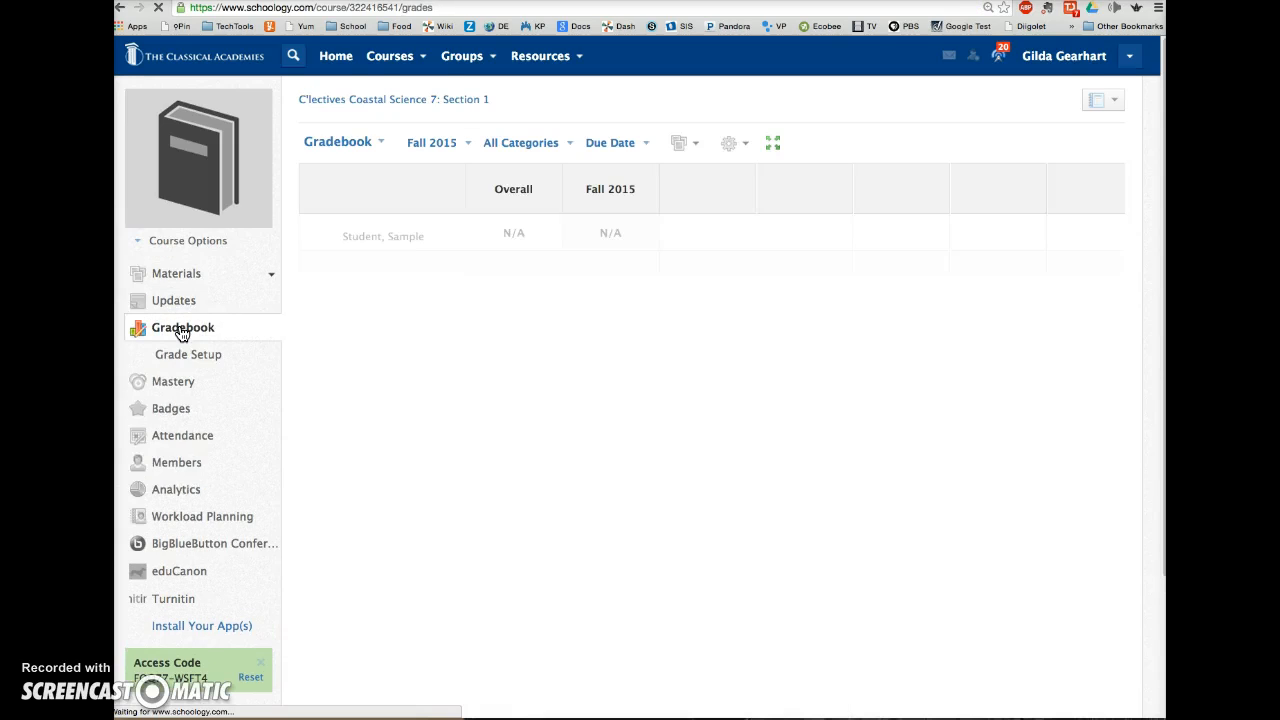
click(750, 147)
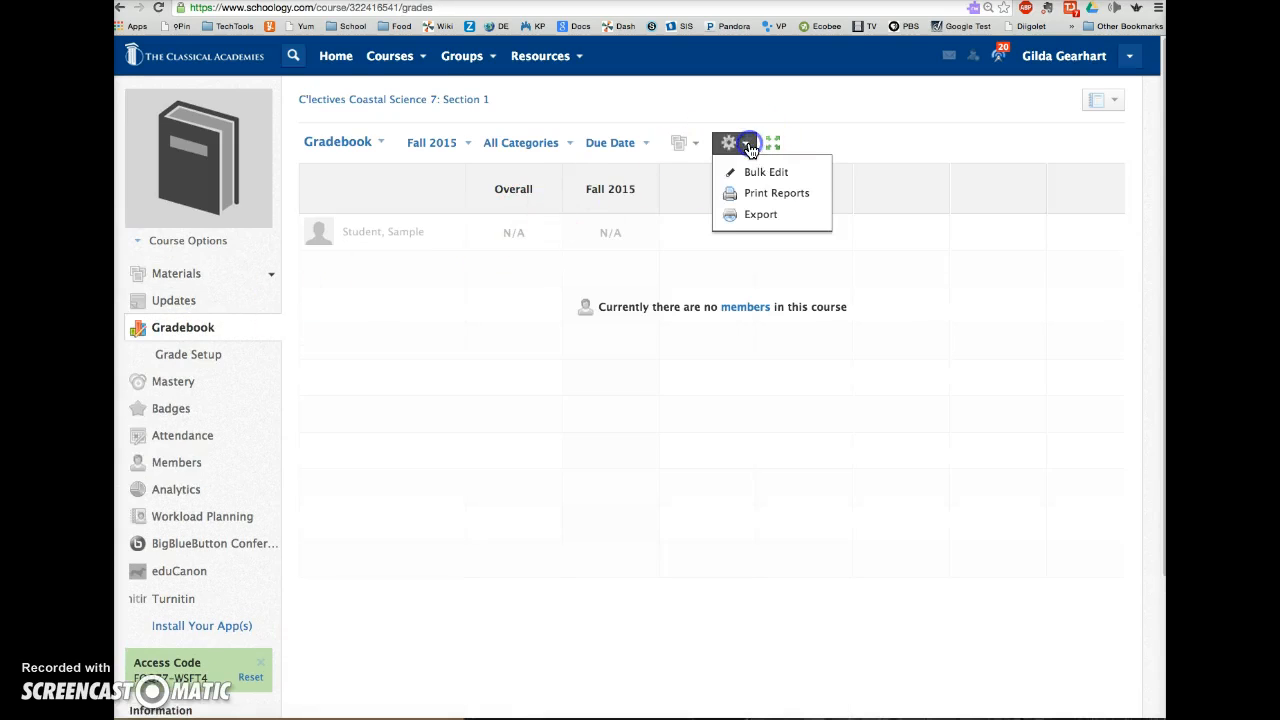
click(760, 174)
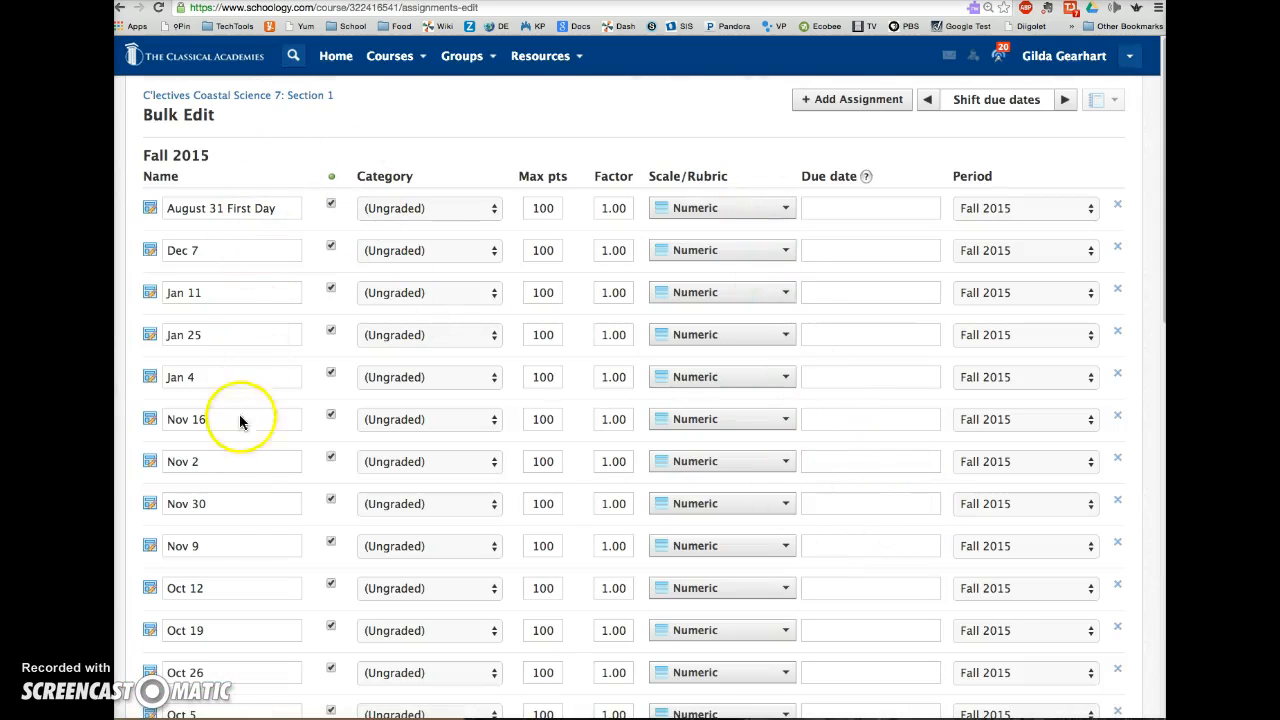
- Look through the Fall 2015 and Spring 2016 assignments and check the grading period choices for August 31 First Day
scroll(741, 555, down, 5)
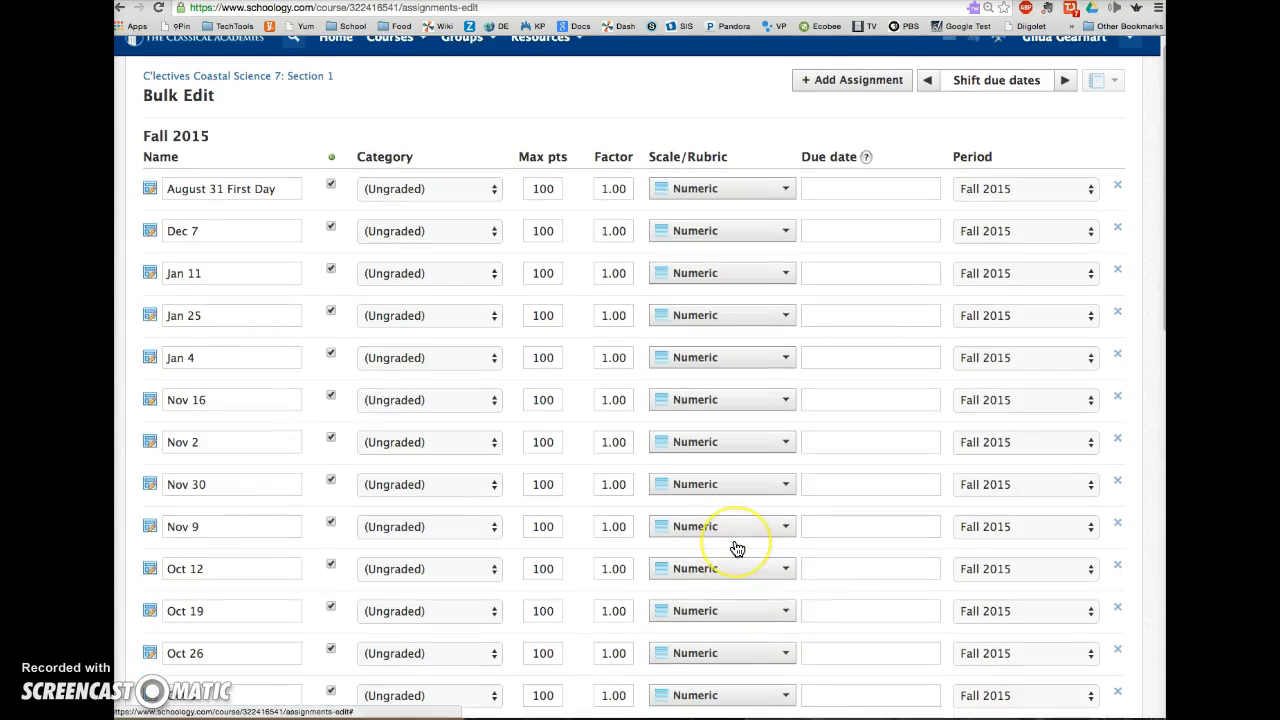
scroll(737, 548, down, 8)
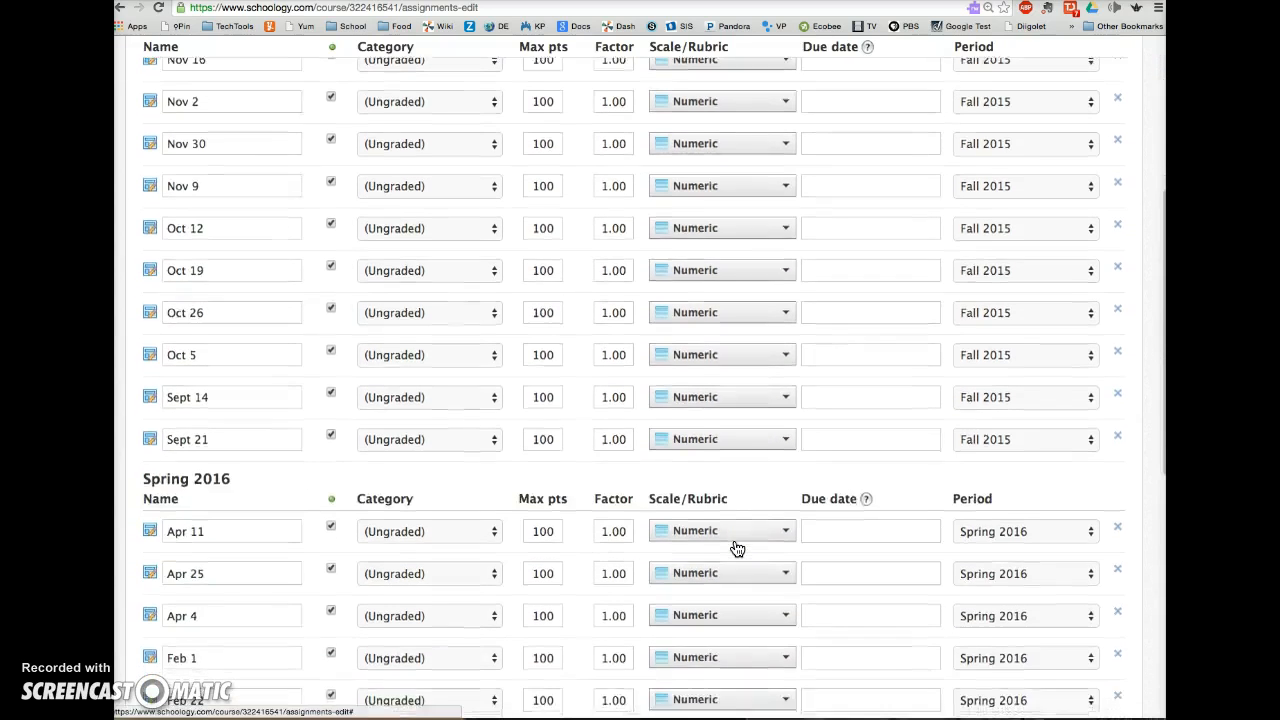
scroll(737, 548, up, 12)
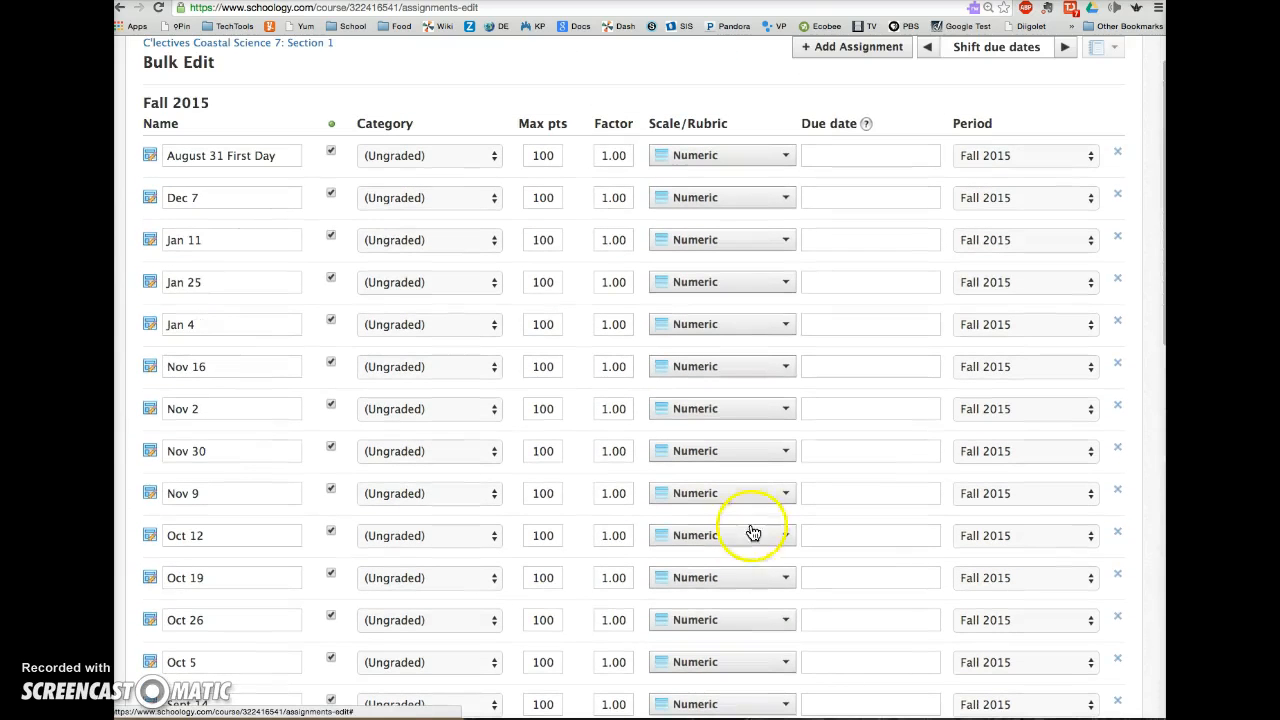
click(1093, 160)
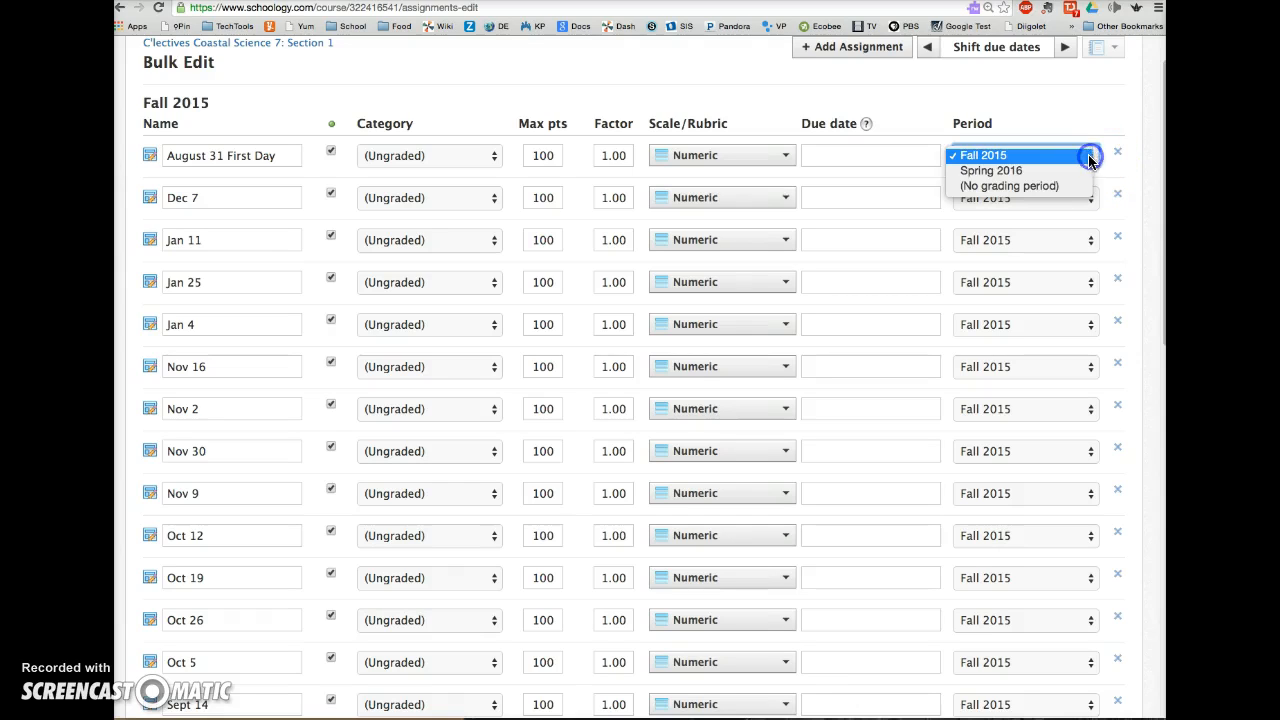
click(1015, 157)
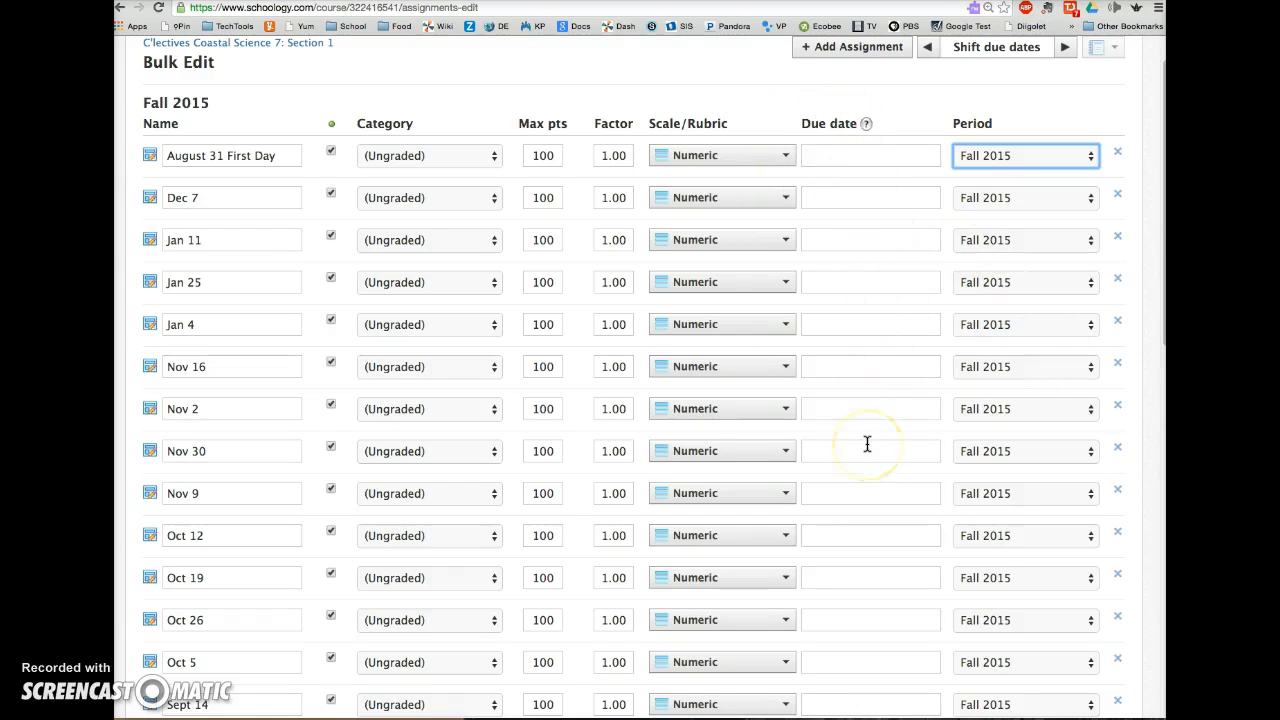
- Set the due dates of August 31 First Day to 8/31/15 and Dec 7 to 12/7/15
click(837, 155)
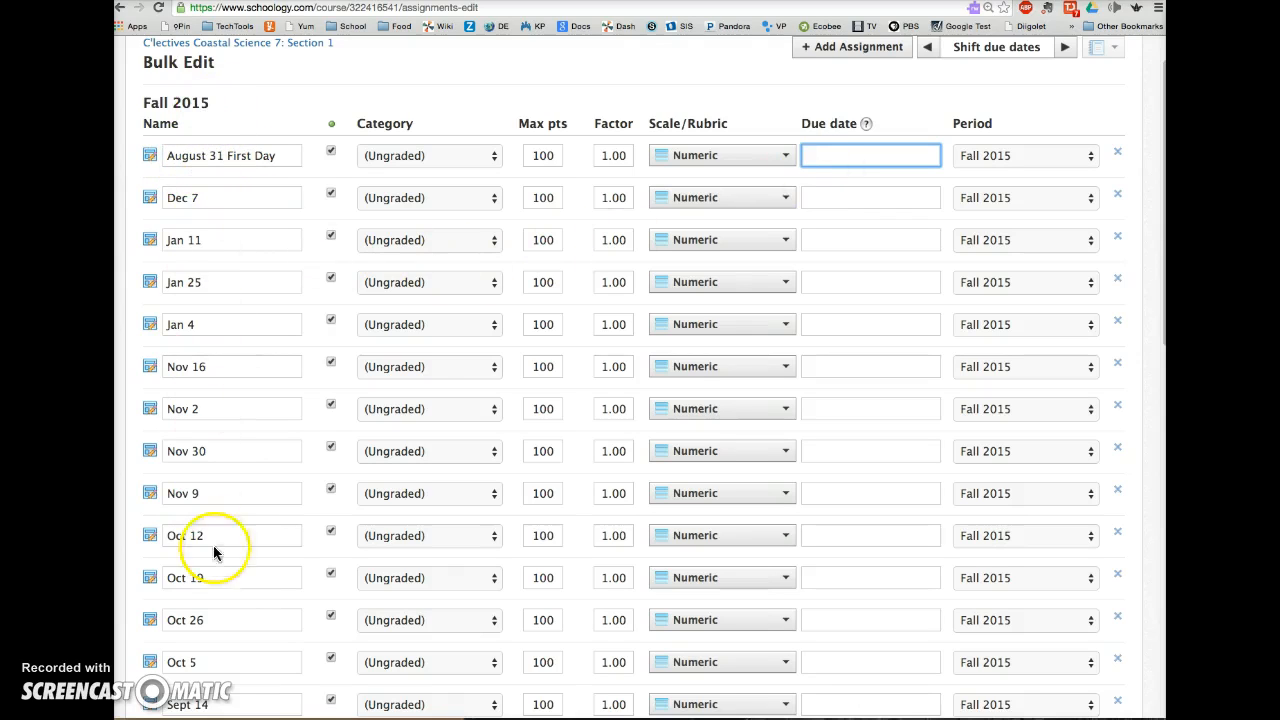
click(857, 160)
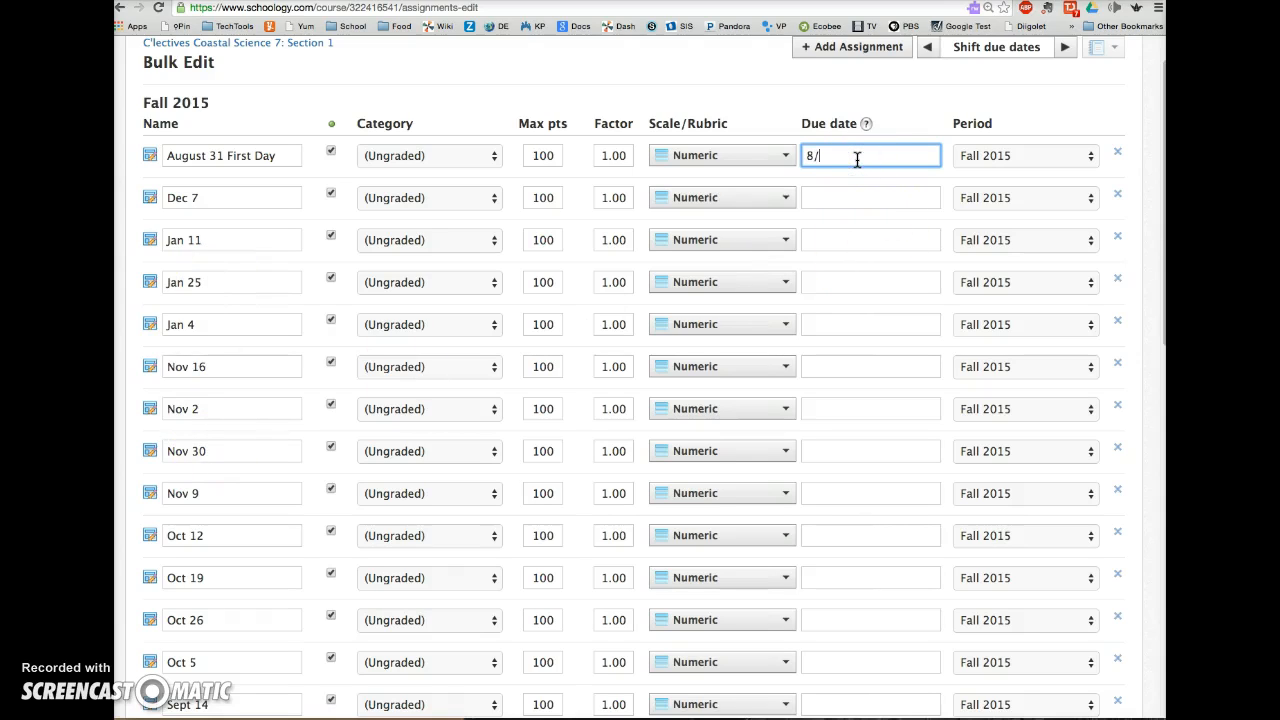
text(8/31/15)
click(859, 197)
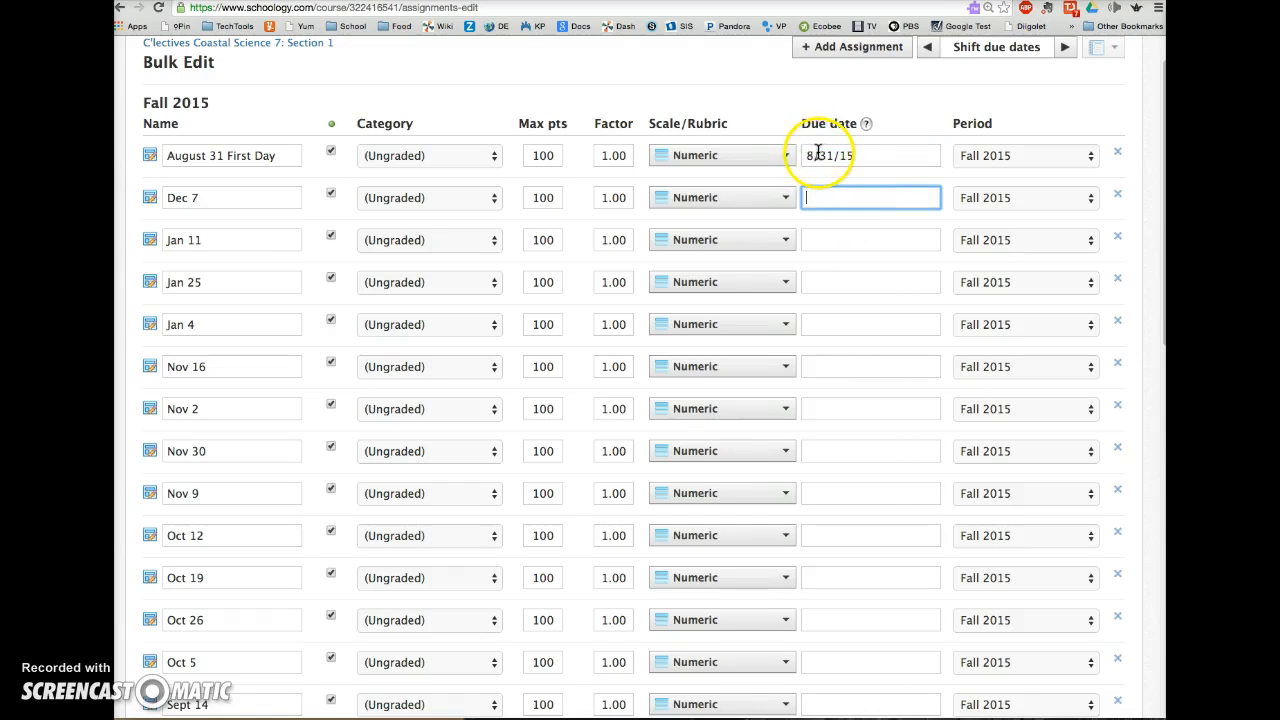
click(838, 196)
text(12)
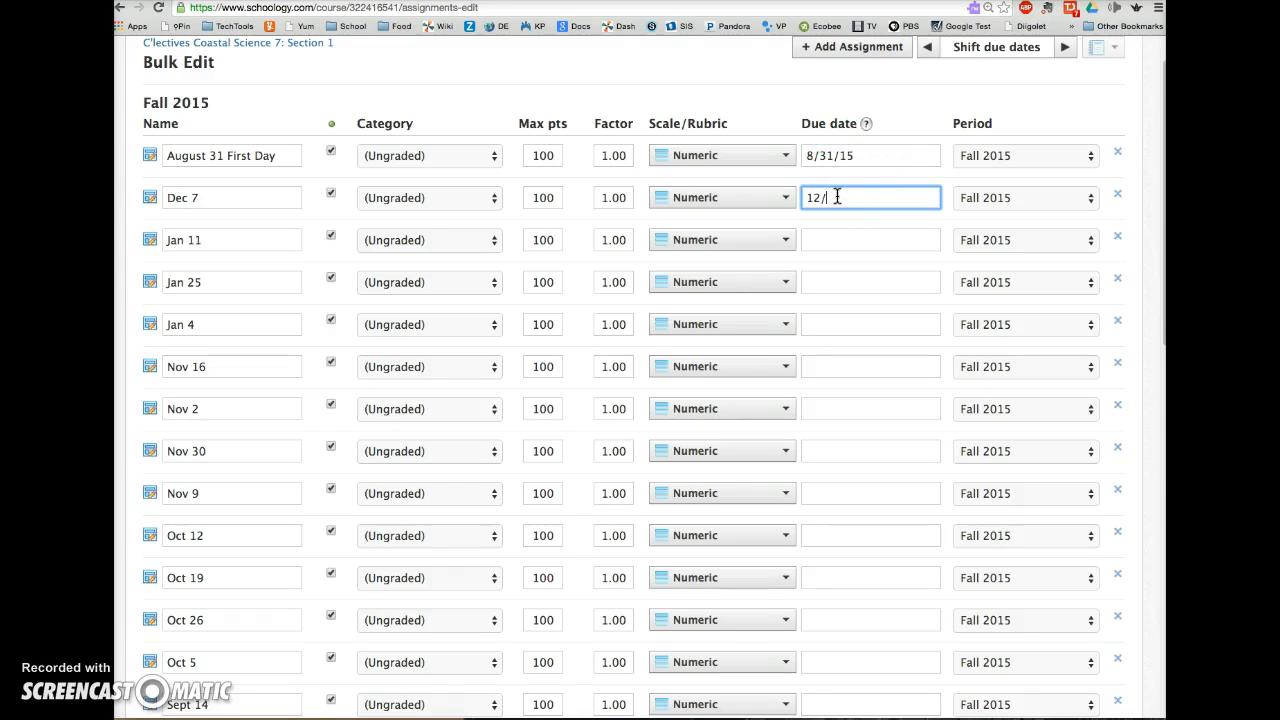
text(/7/15)
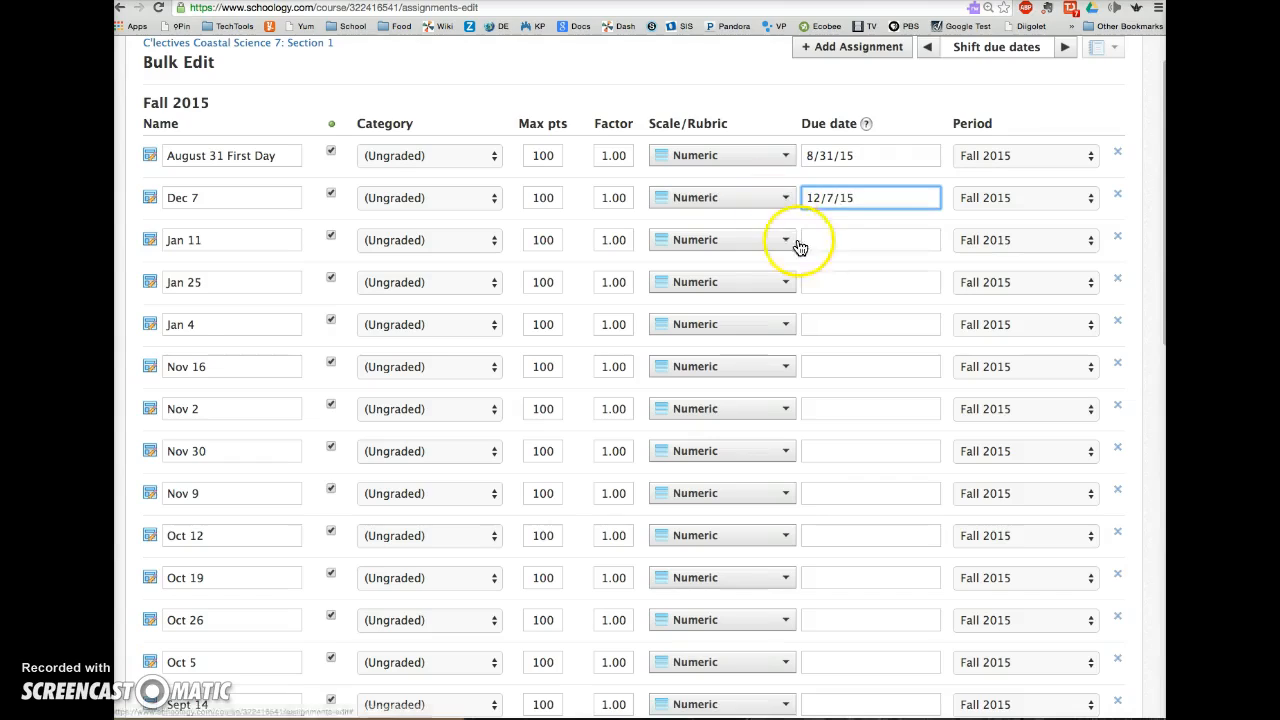
- Set the due dates of Jan 11 to 1/11/16 and Jan 25 to 1/25/16
scroll(800, 240, down, 1)
click(857, 204)
text(1/11/15)
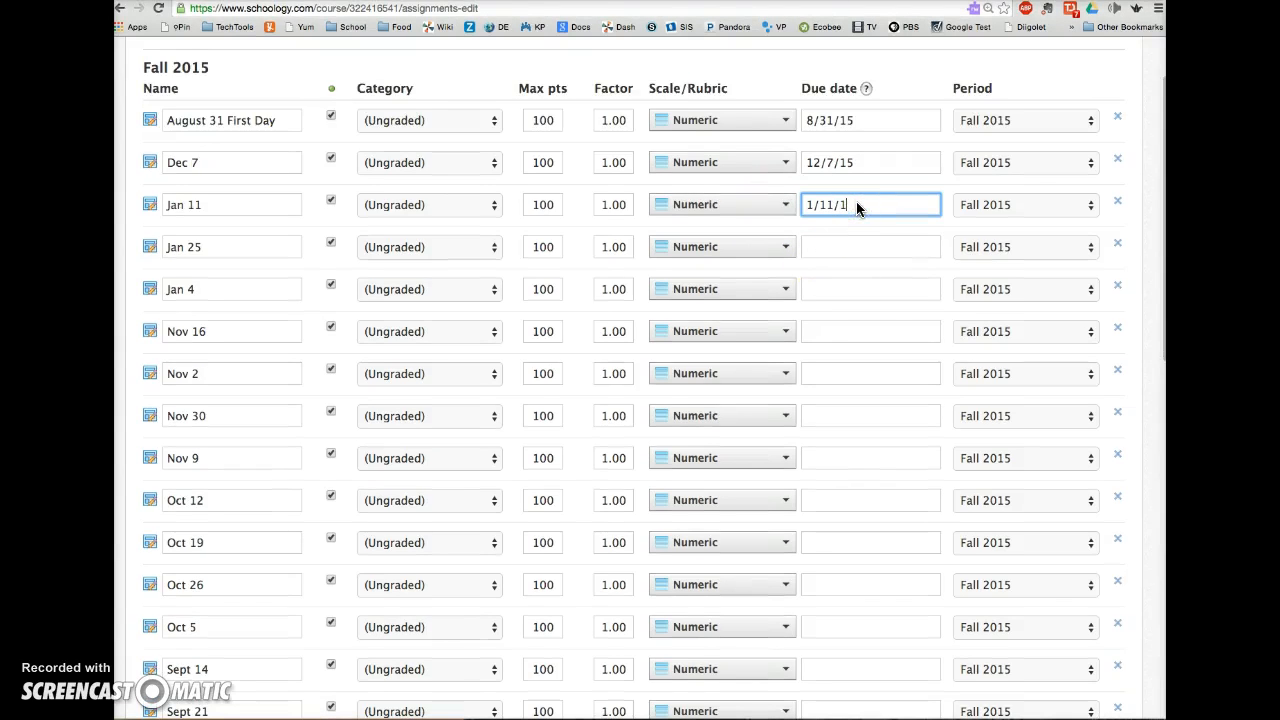
click(827, 248)
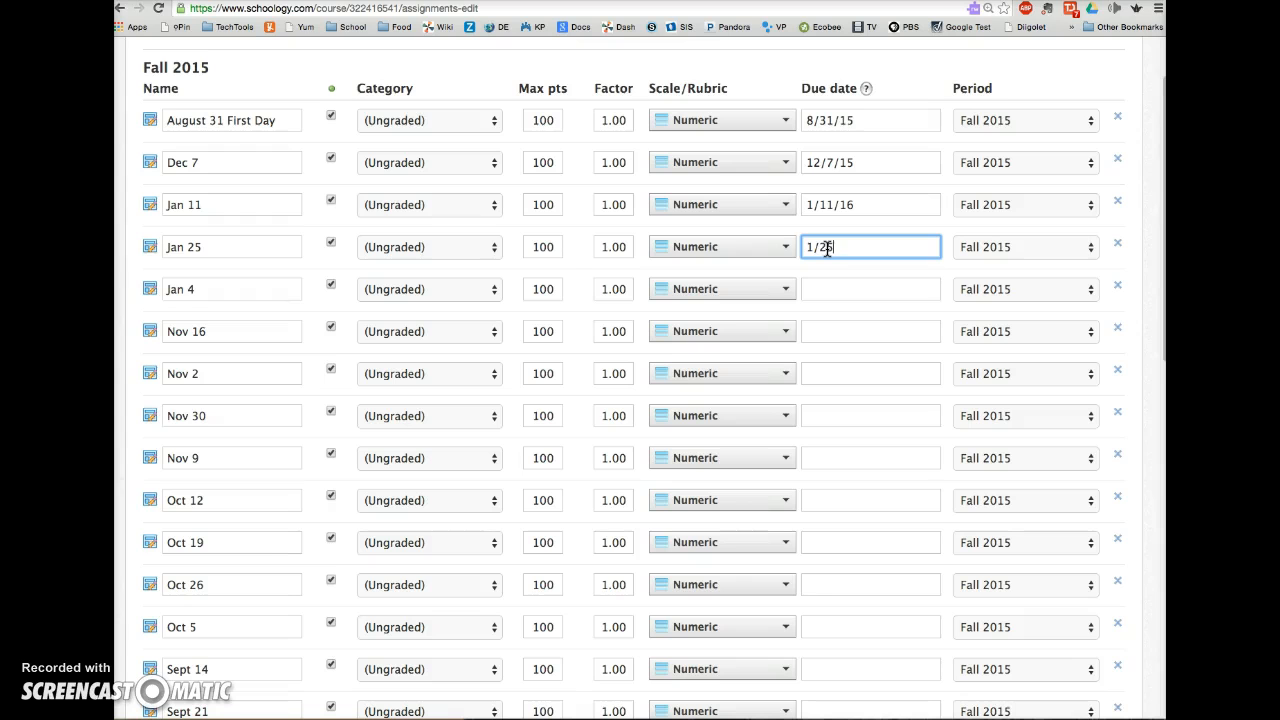
text(1/25/16)
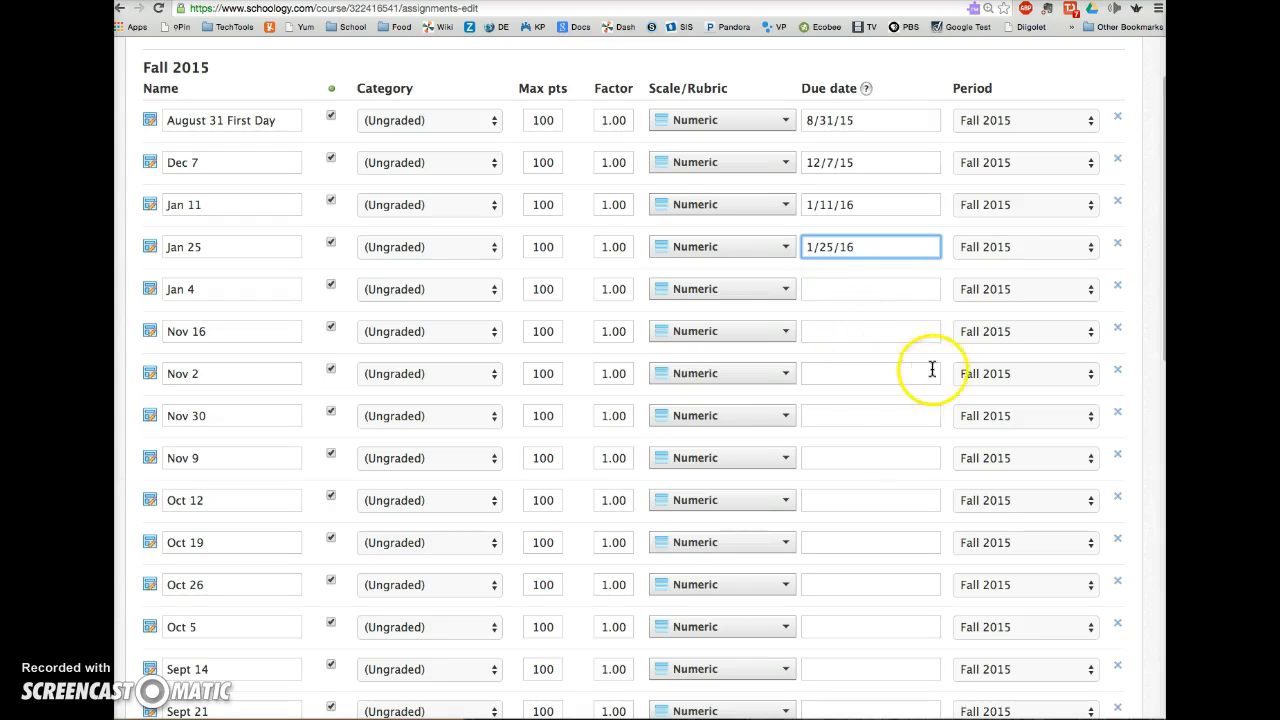
- Save the bulk assignment changes and return to the materials page of C'lectives Coastal Science 7: Section 1
scroll(831, 437, down, 2)
scroll(831, 438, down, 10)
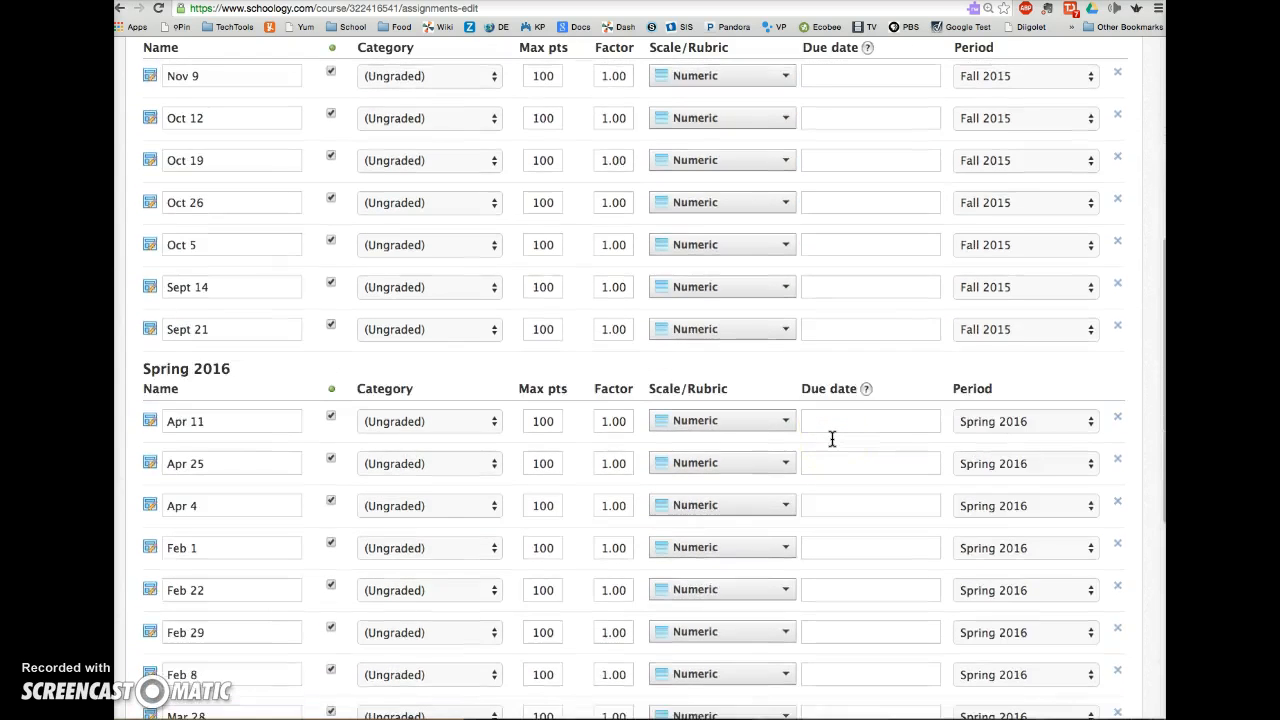
click(575, 532)
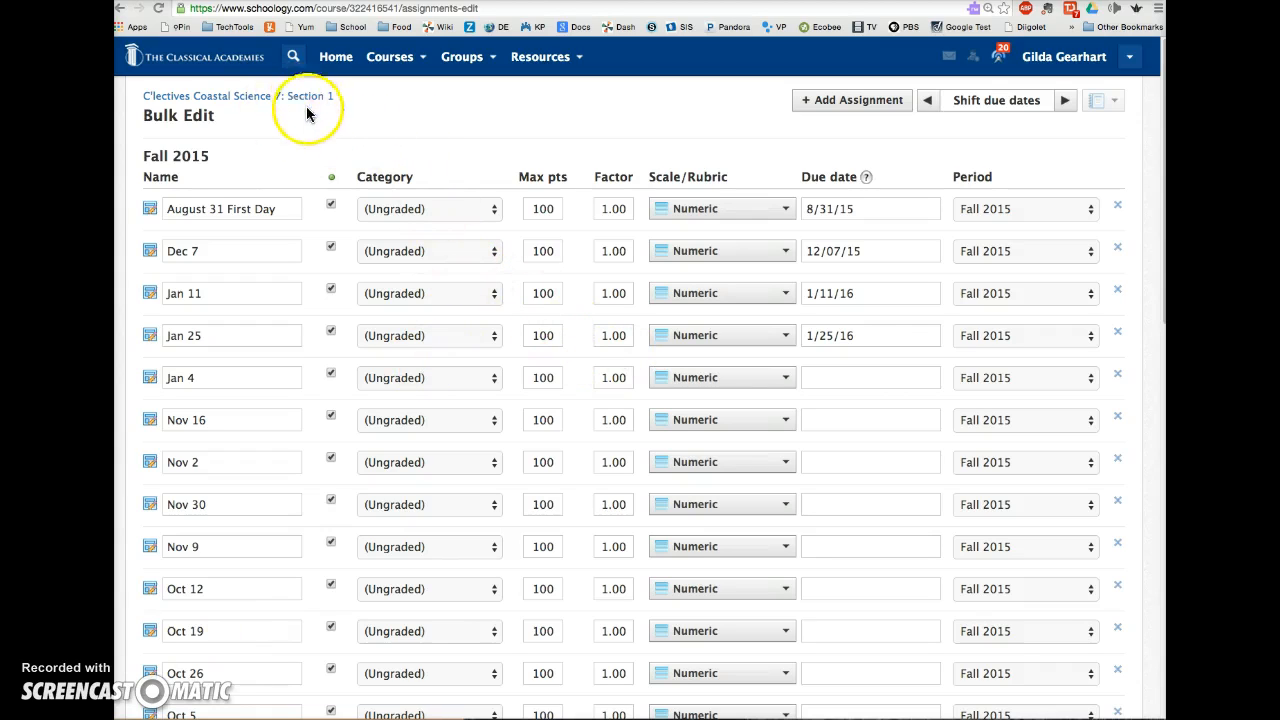
click(263, 96)
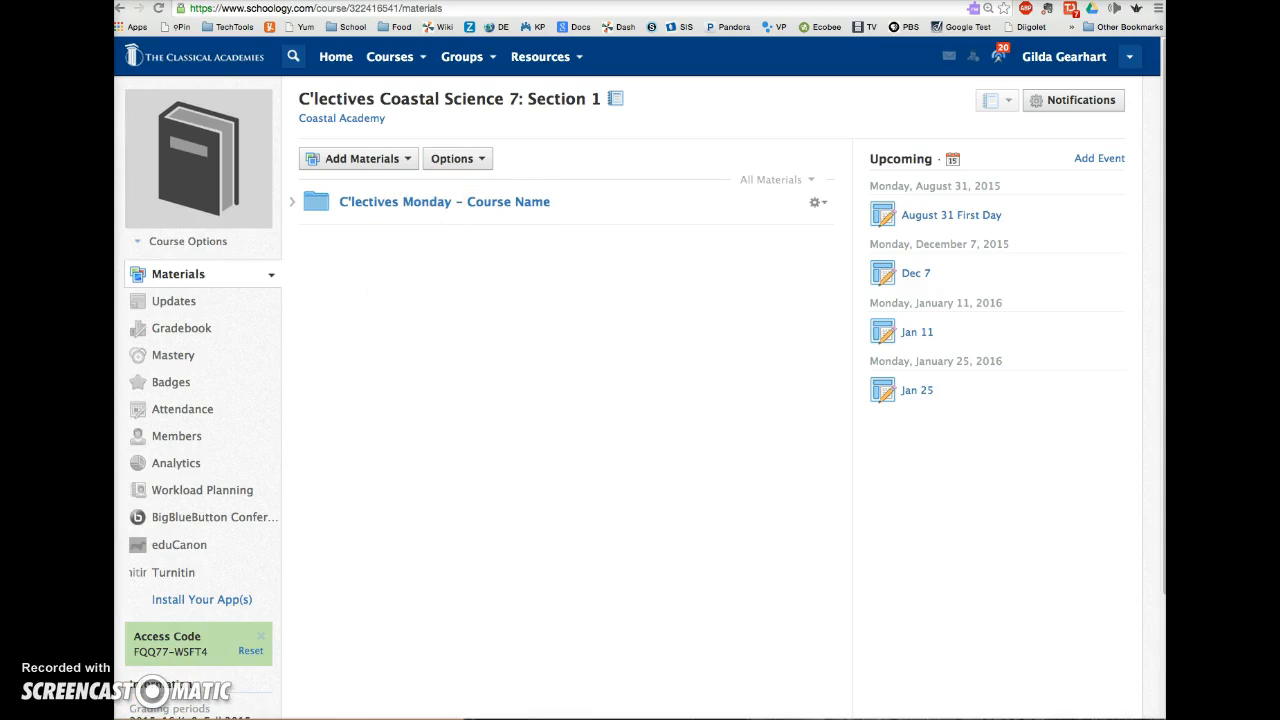
- Rename the C'lectives Monday folder to "C'lectives Monday - Science 7" and save the change
click(822, 206)
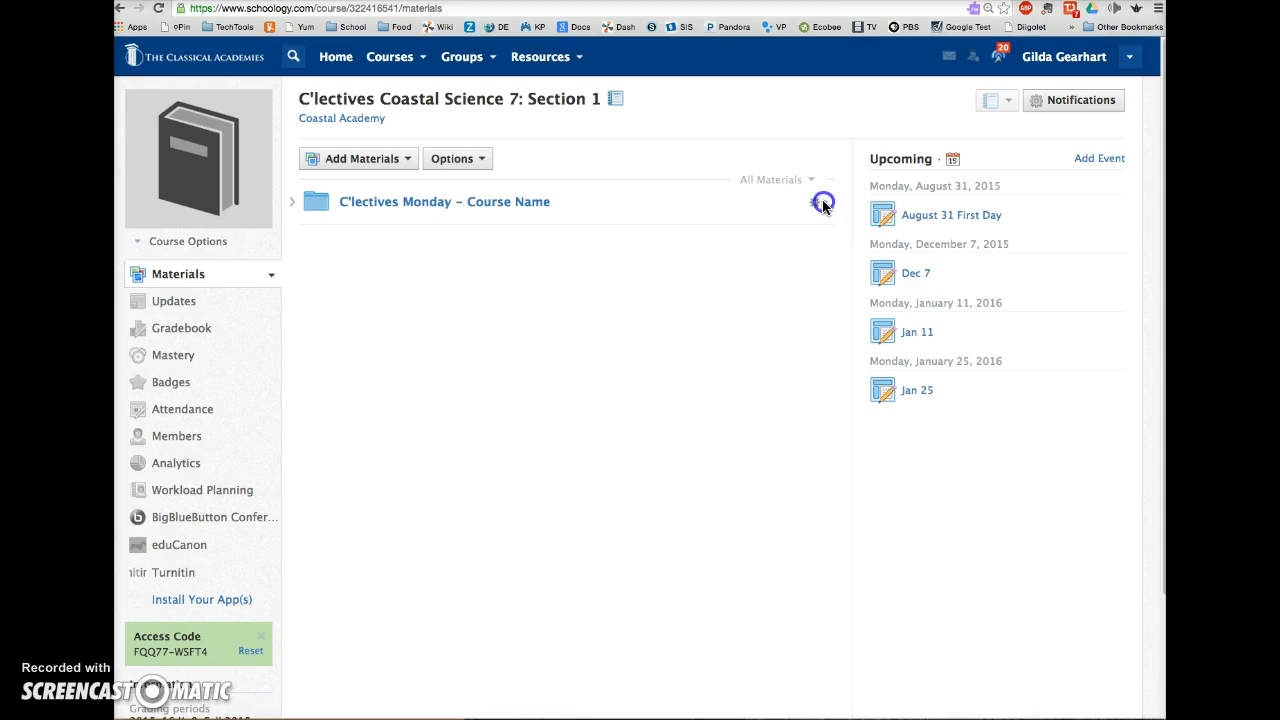
click(822, 206)
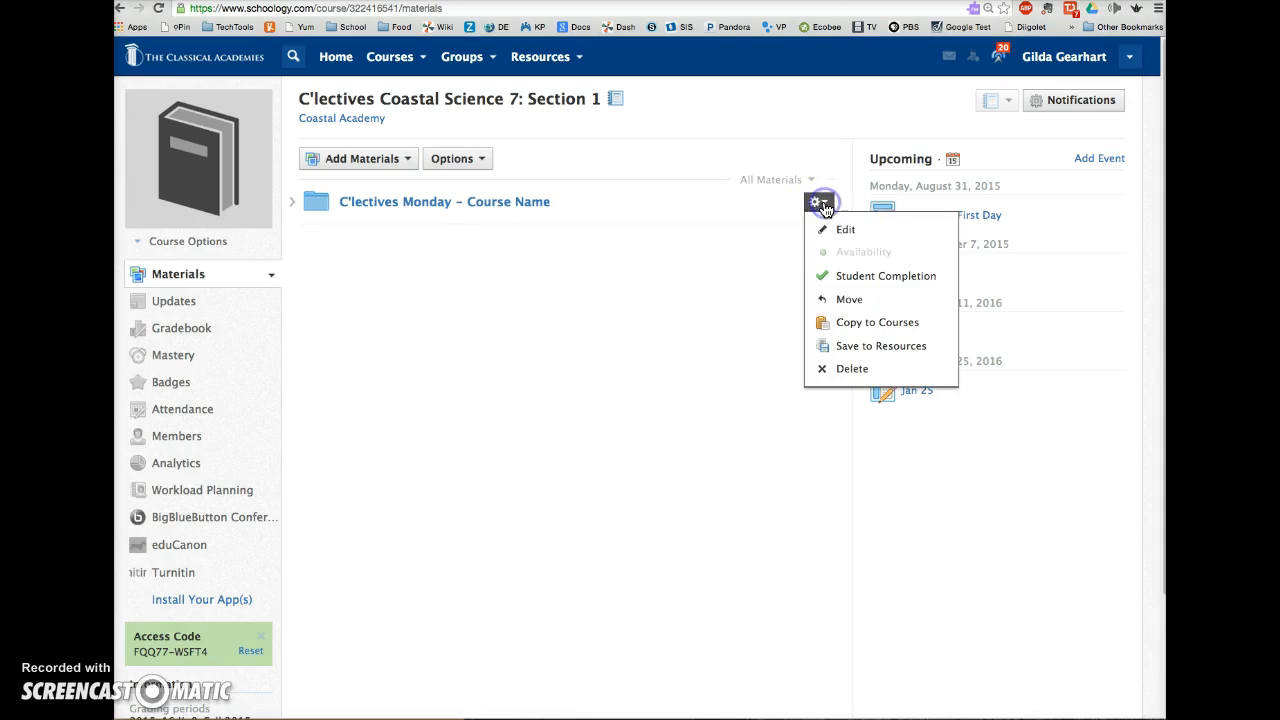
click(836, 232)
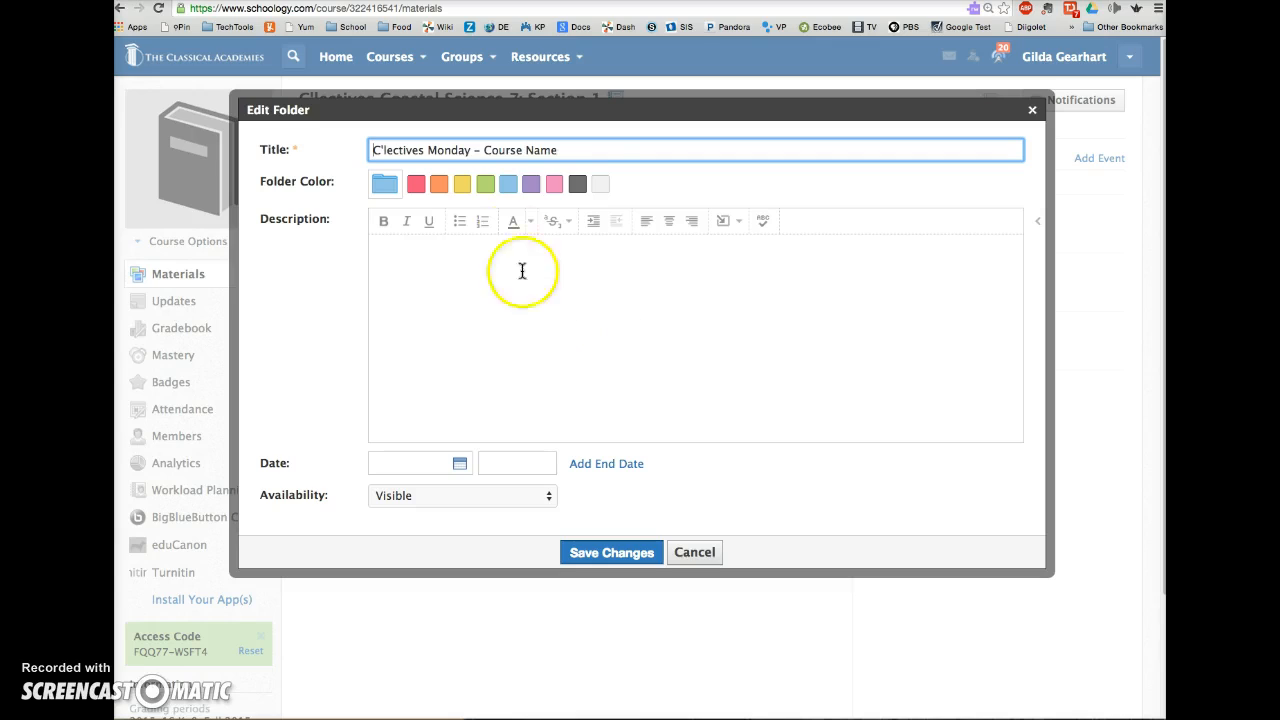
click(551, 152)
drag(551, 152, 485, 152)
text(Scienc)
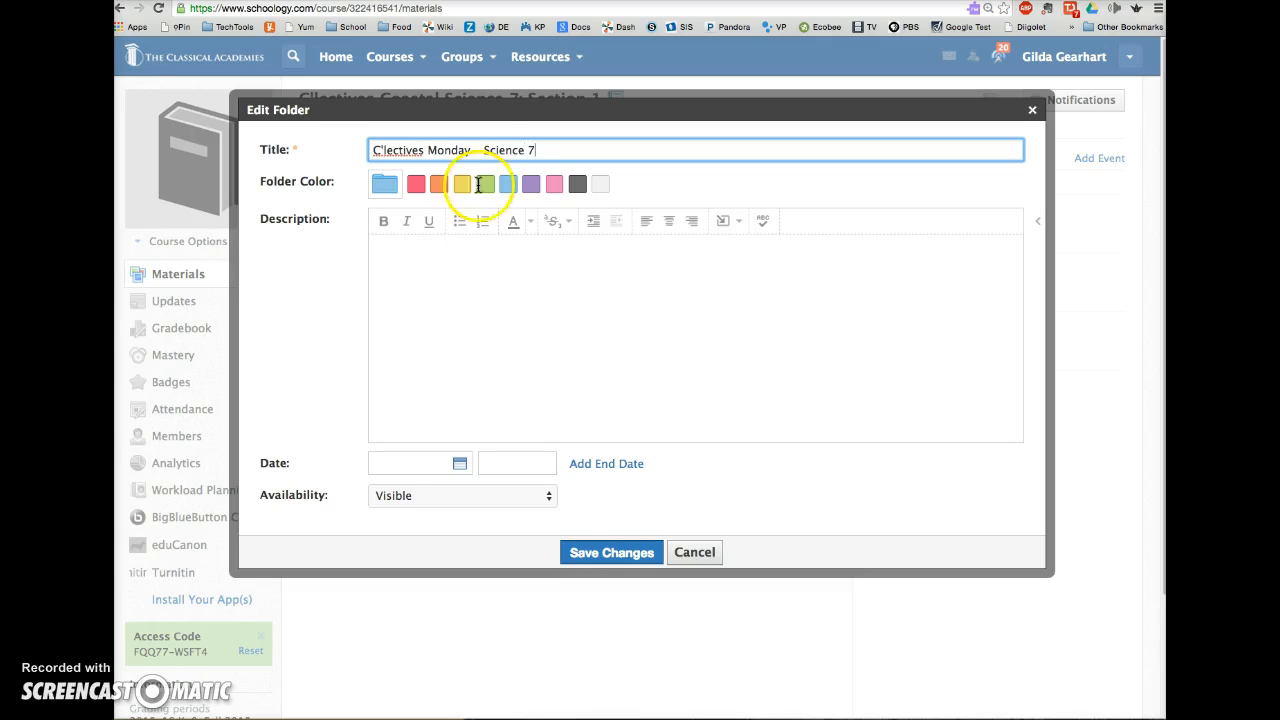
click(582, 555)
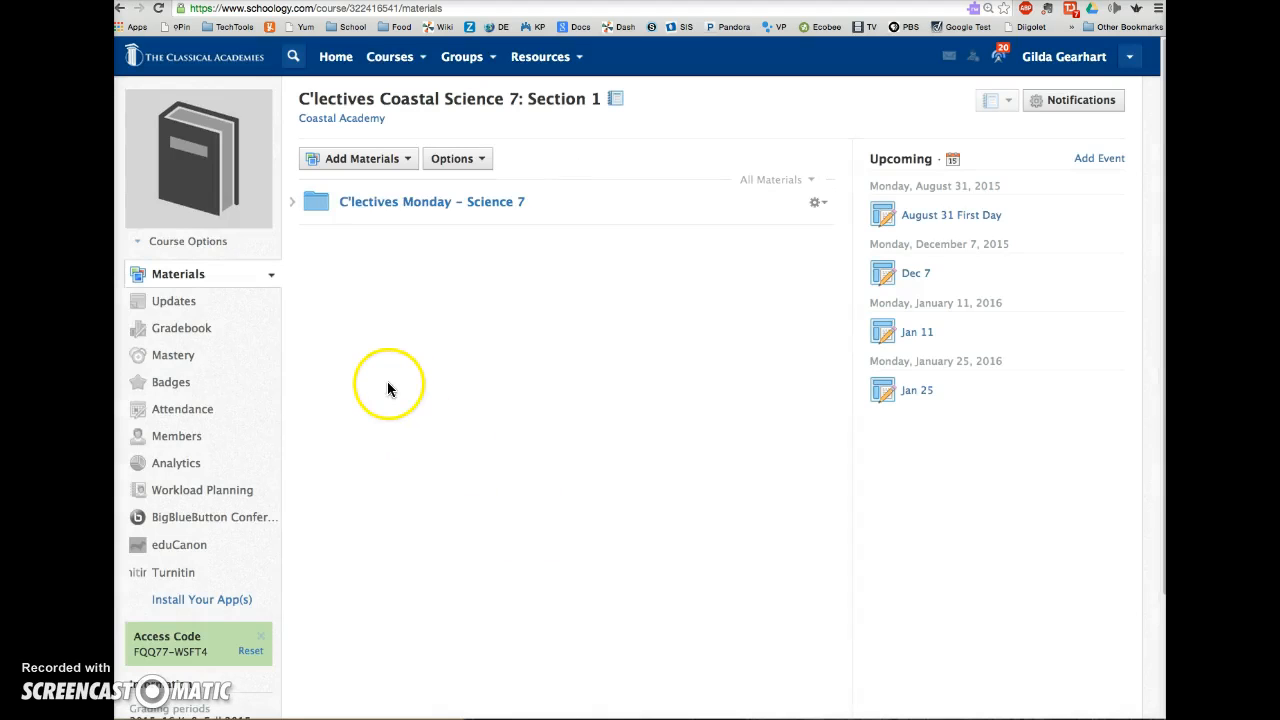
- Open the C'lectives Monday - Science 7 folder and open its Class Description page for editing
click(375, 207)
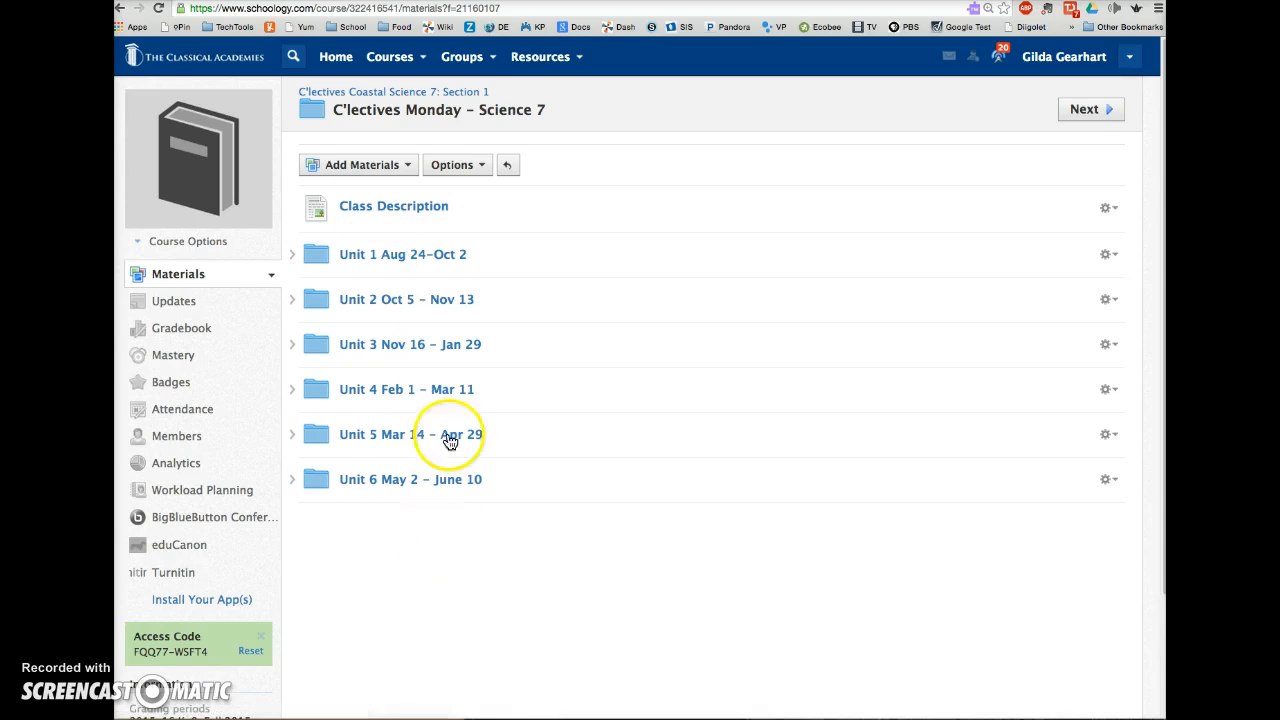
click(1108, 208)
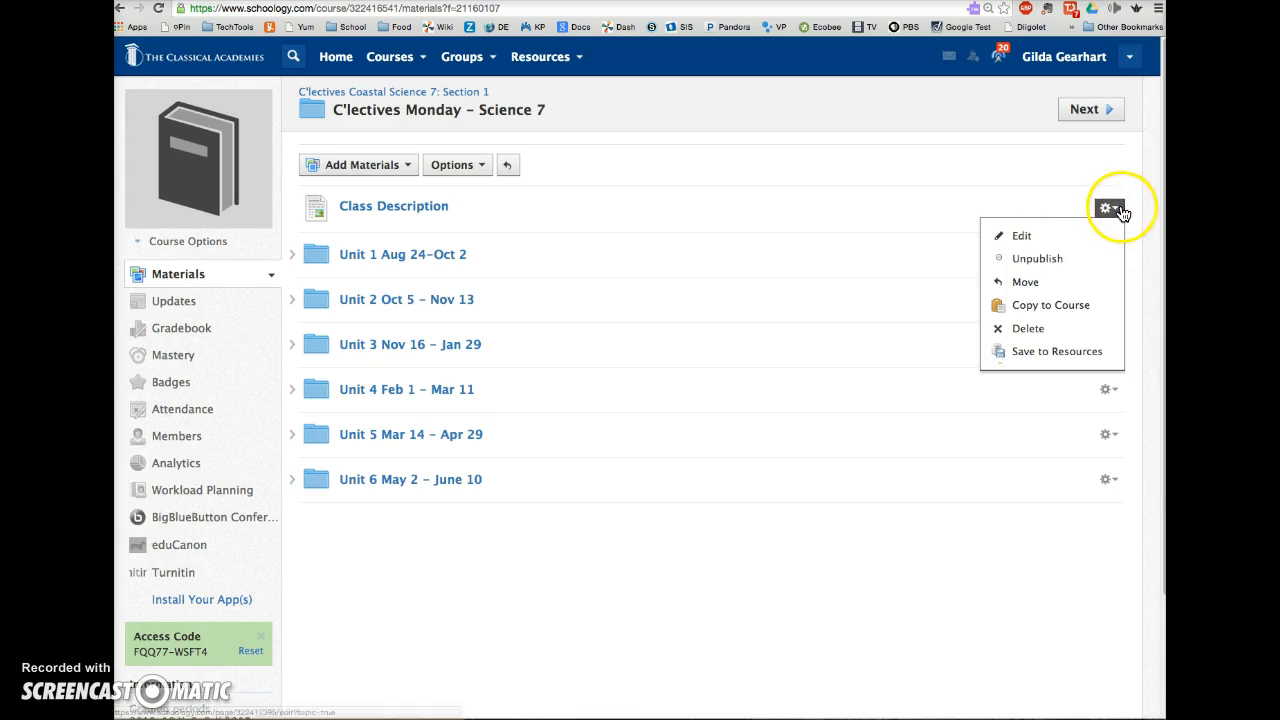
click(1030, 240)
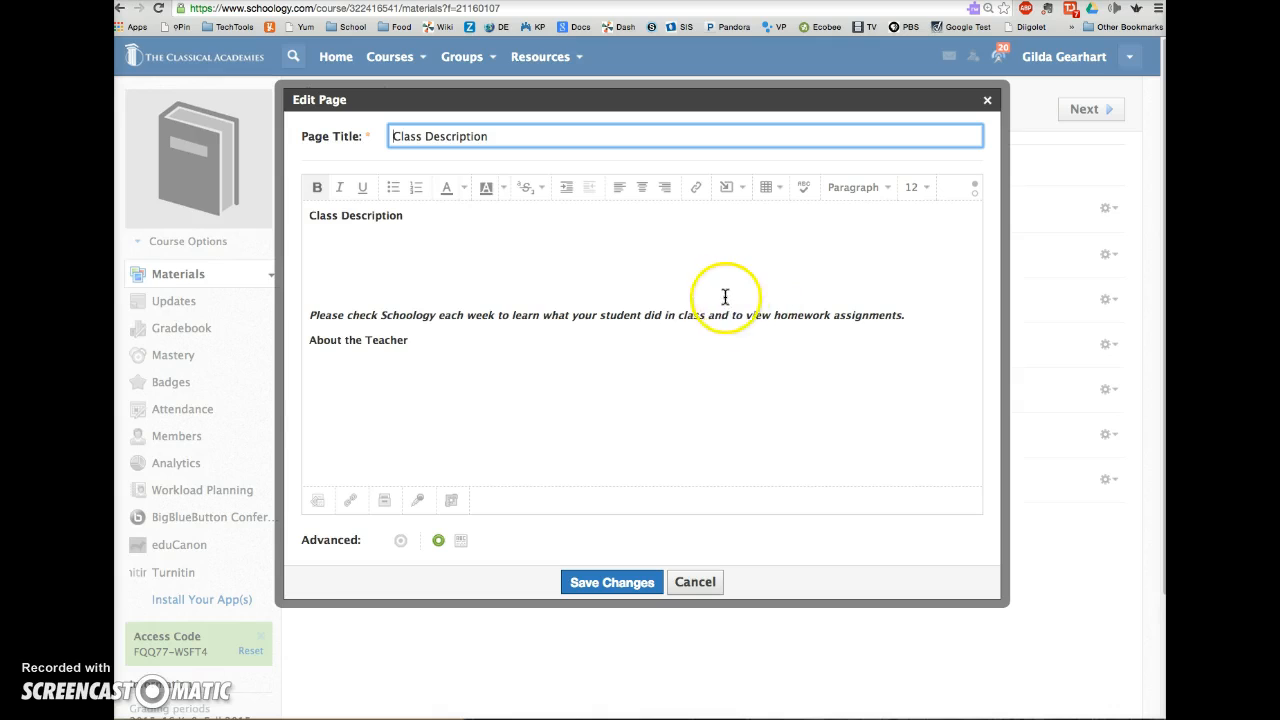
scroll(686, 289, down, 1)
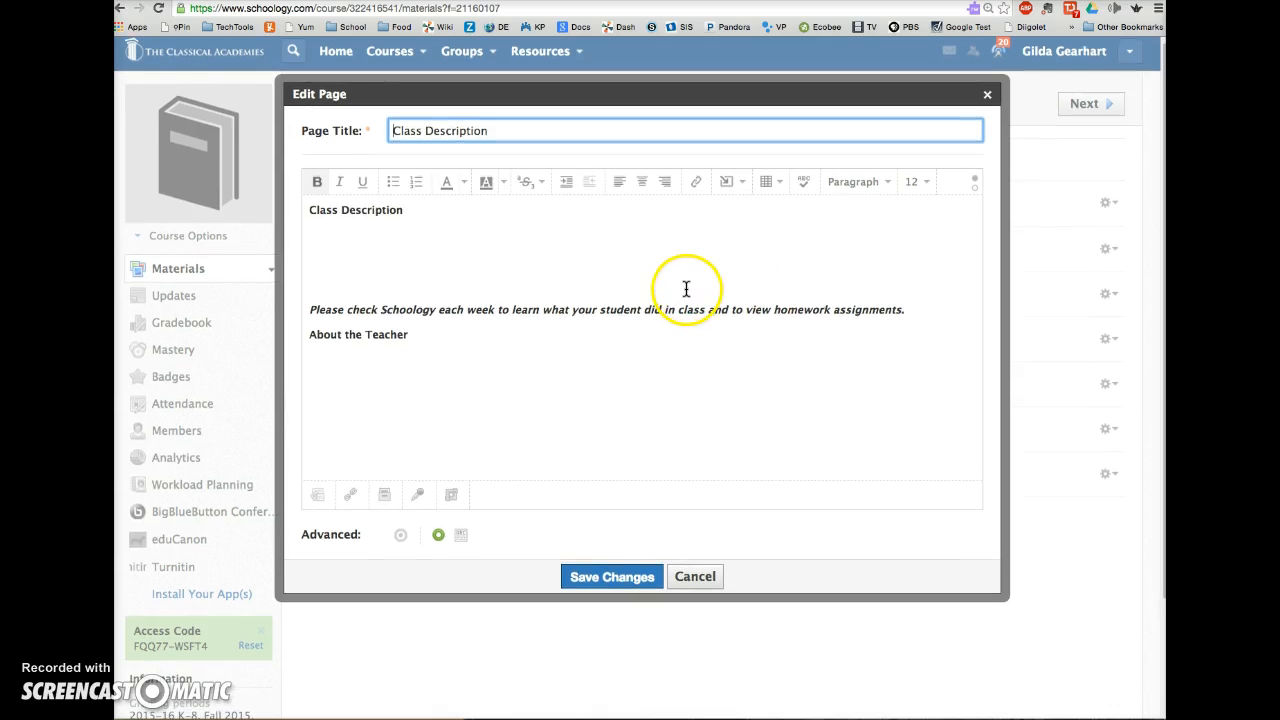
click(337, 350)
click(324, 356)
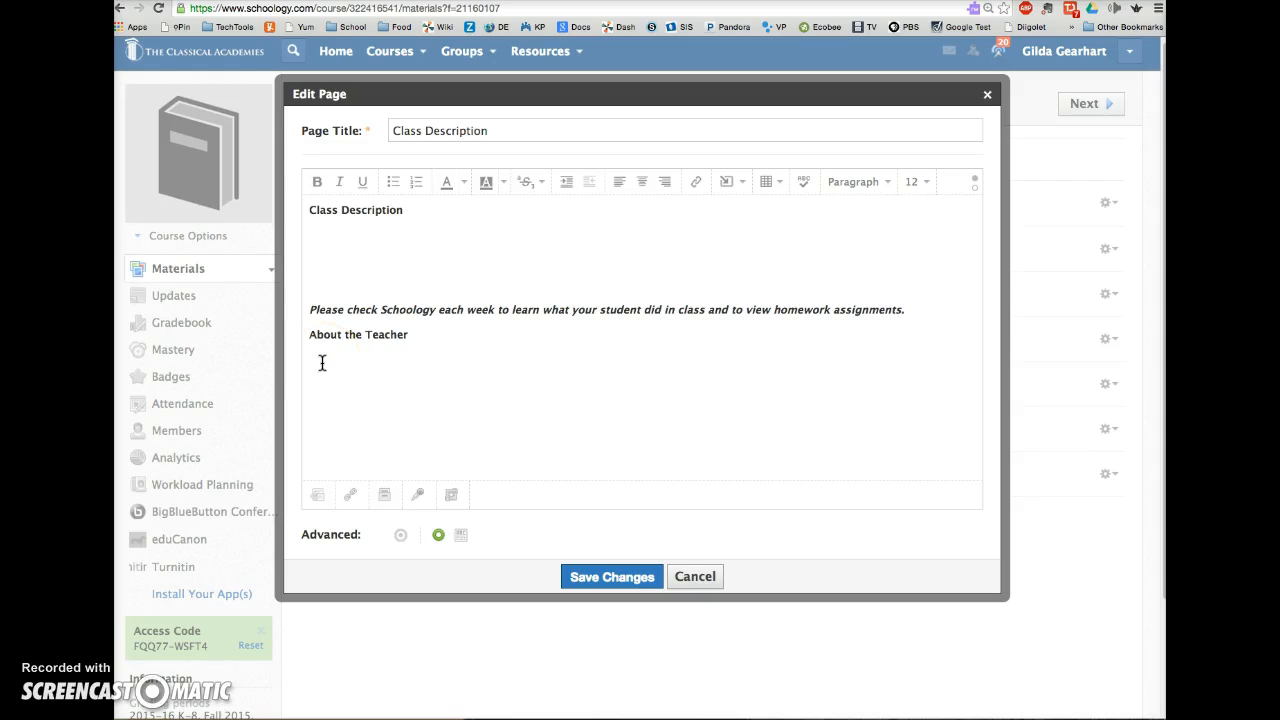
click(672, 407)
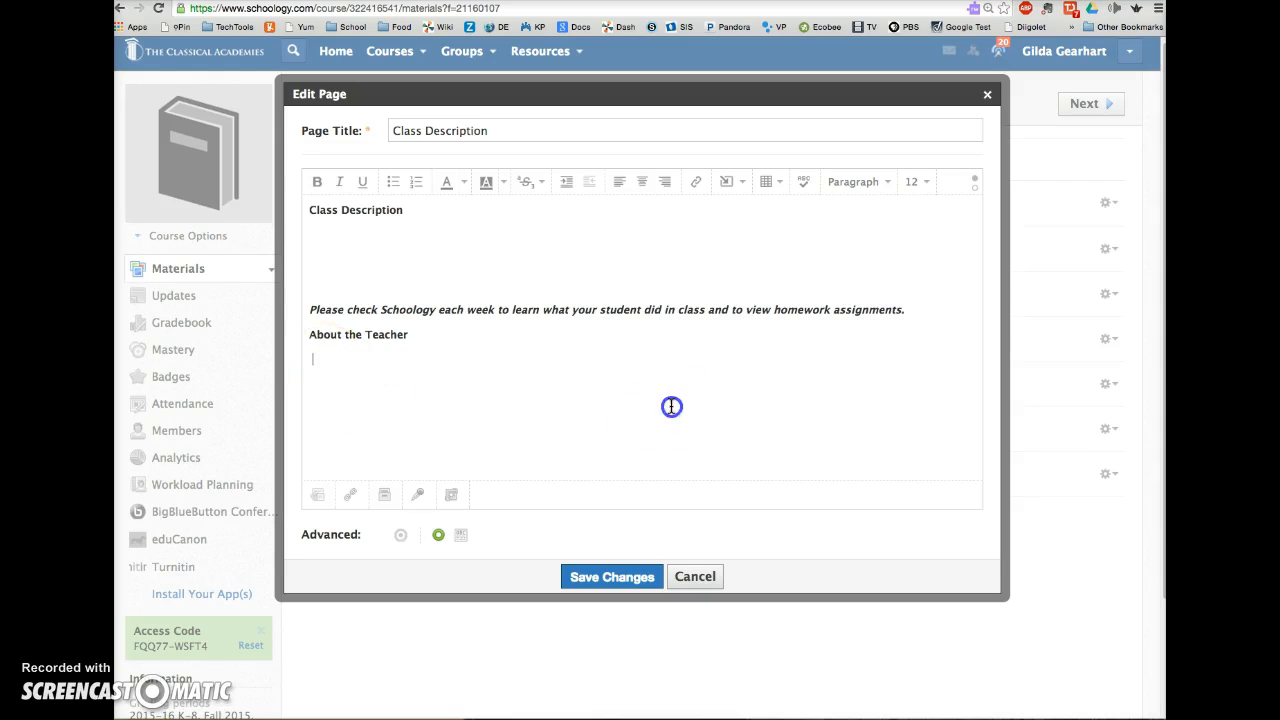
click(729, 183)
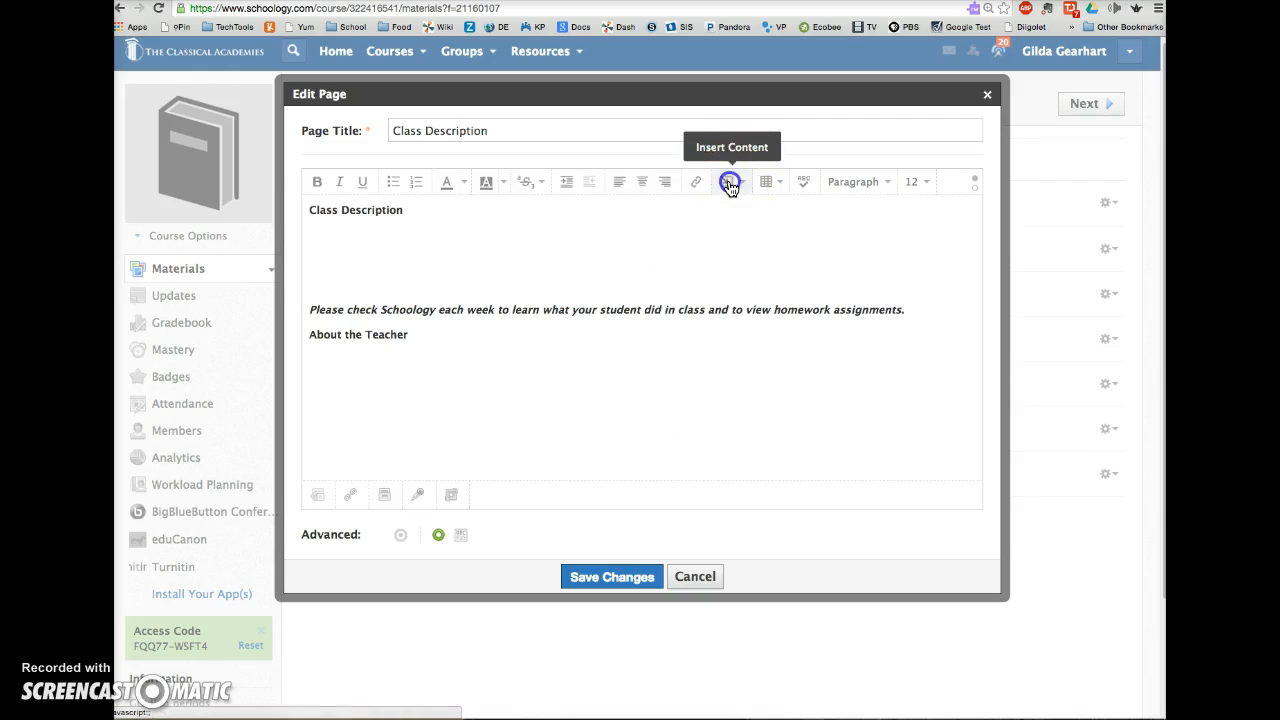
click(747, 213)
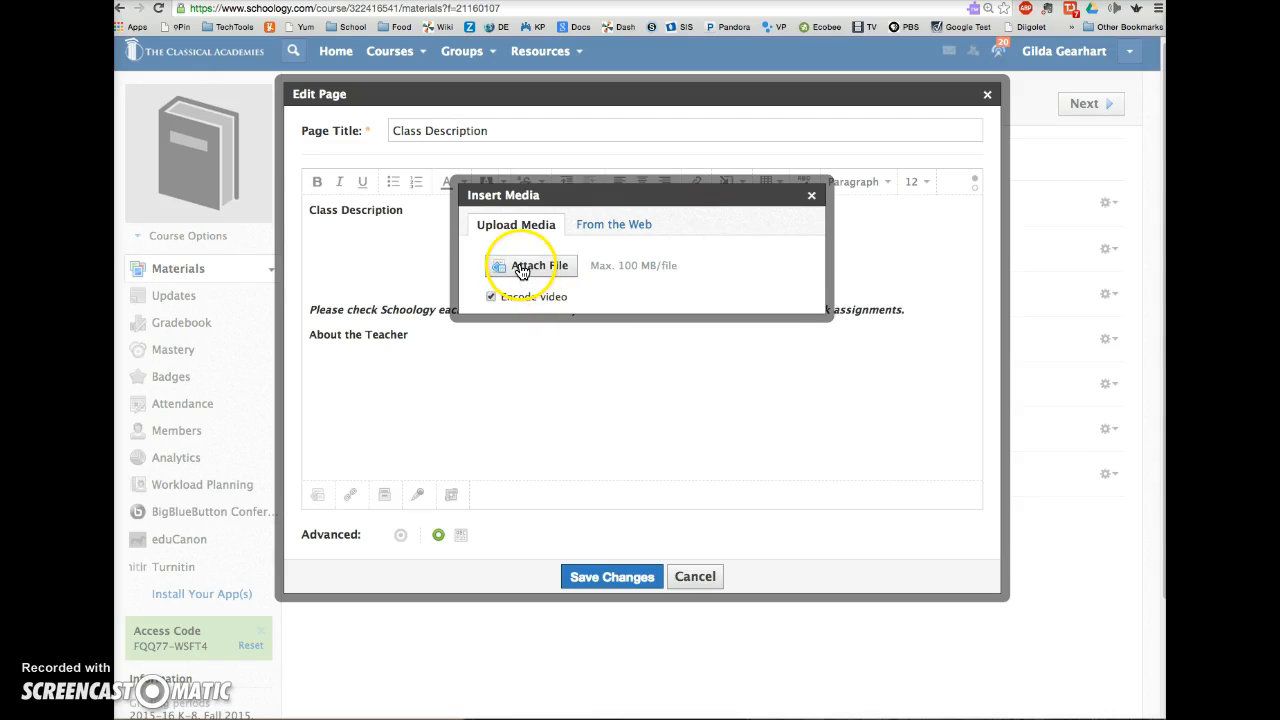
click(520, 270)
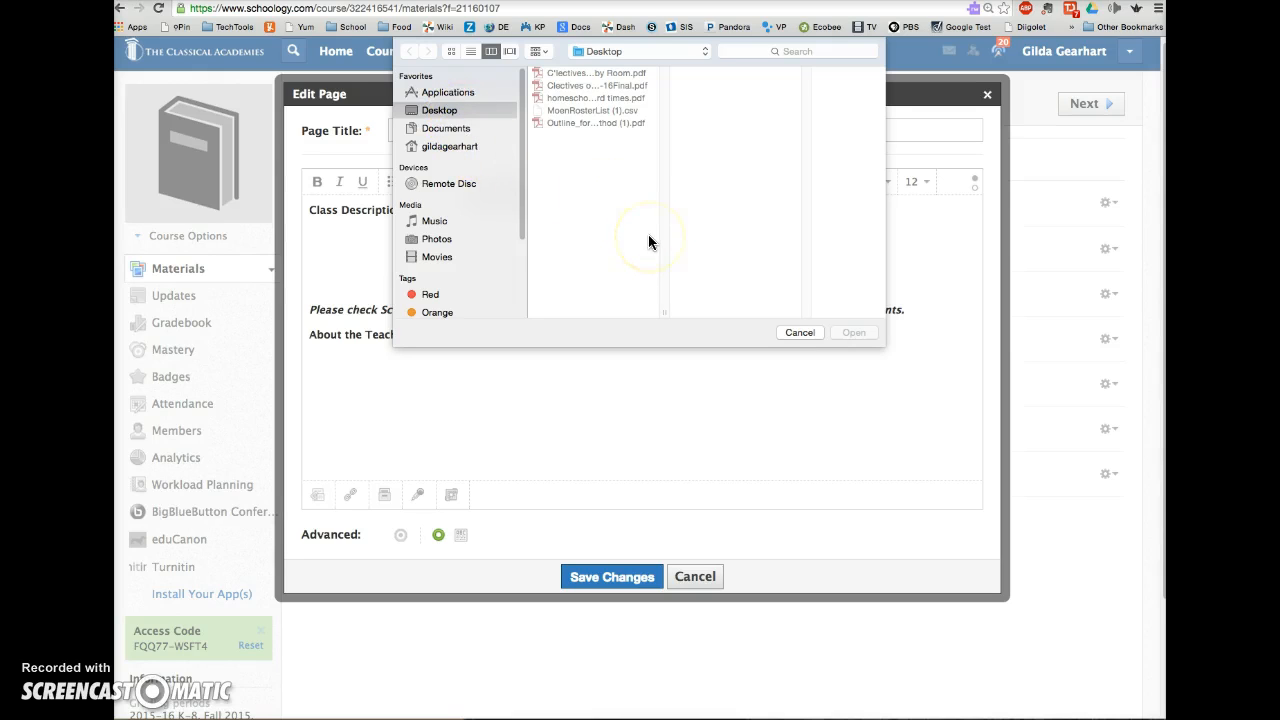
click(805, 334)
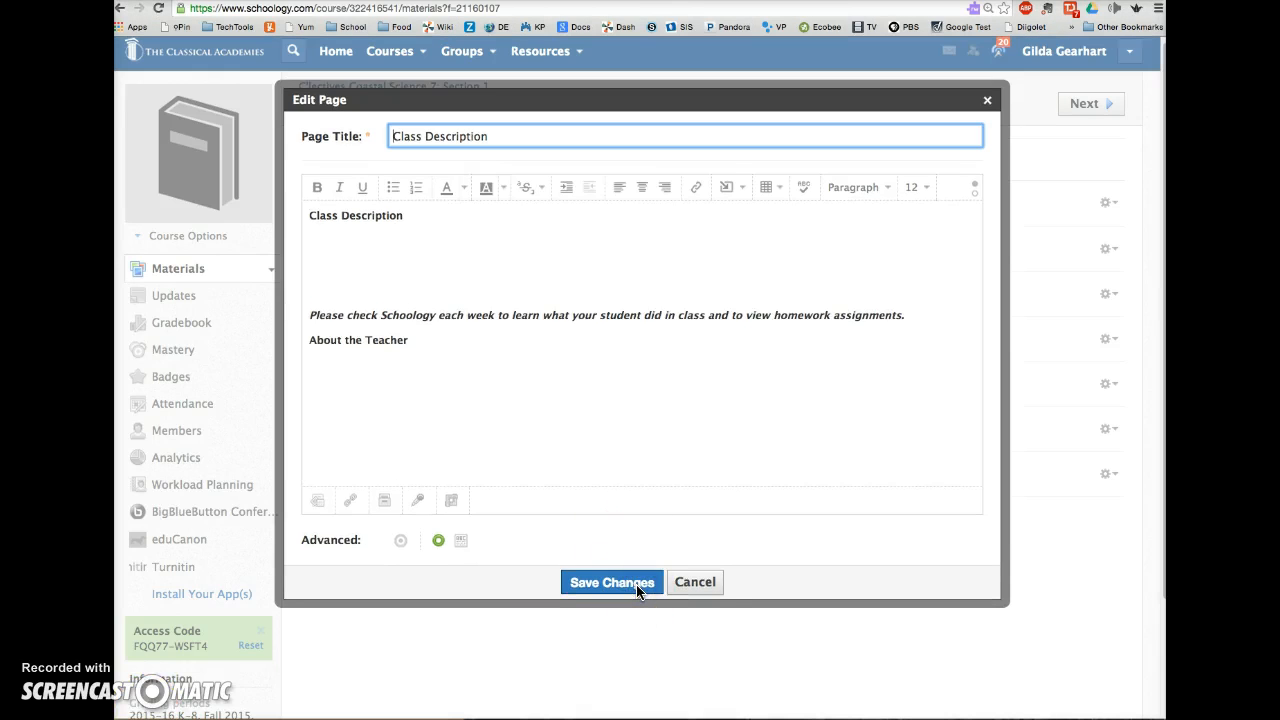
- Save the Class Description page and expand the Unit 1 Aug 24-Oct 2 and Unit 2 Oct 5 - Nov 13 folders
click(612, 582)
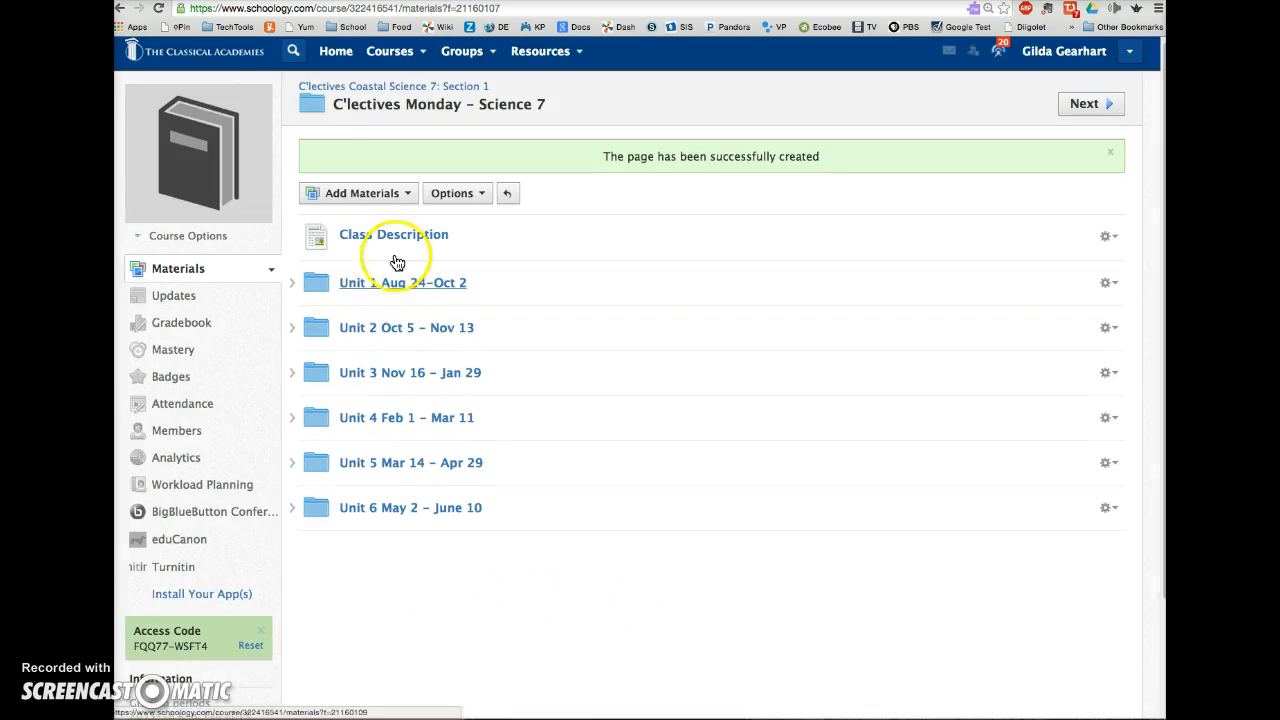
click(293, 284)
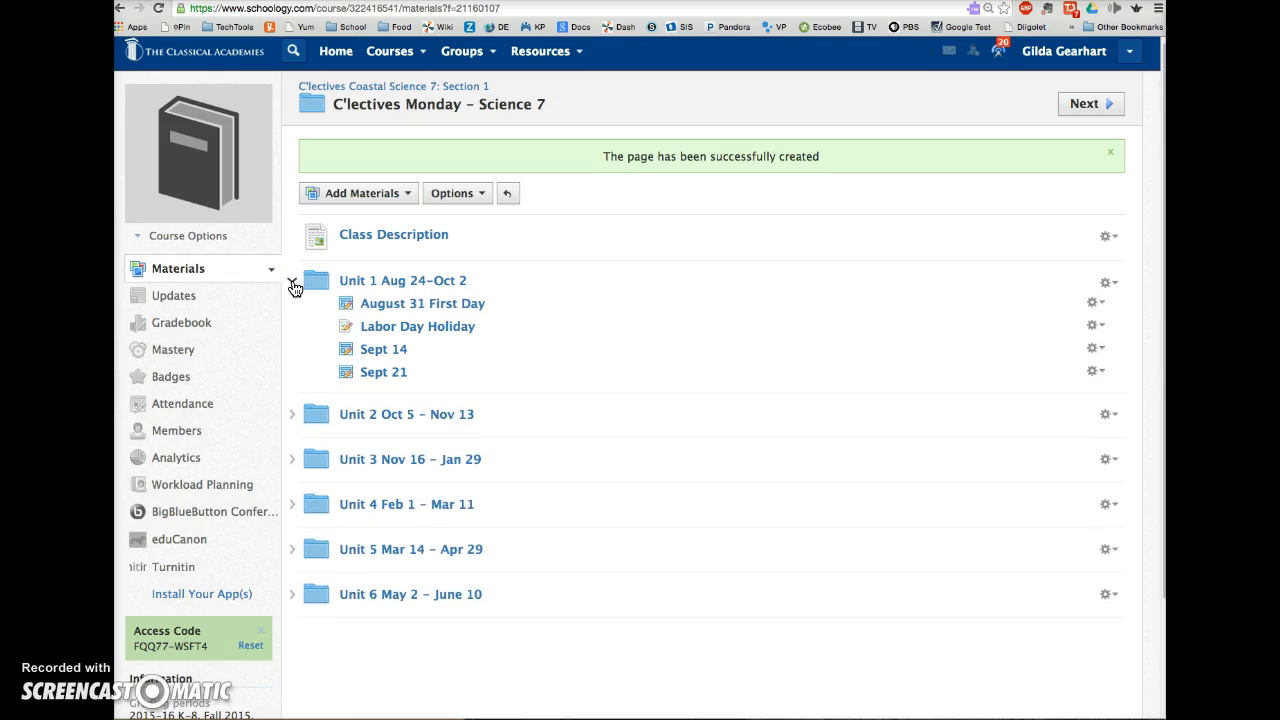
click(293, 414)
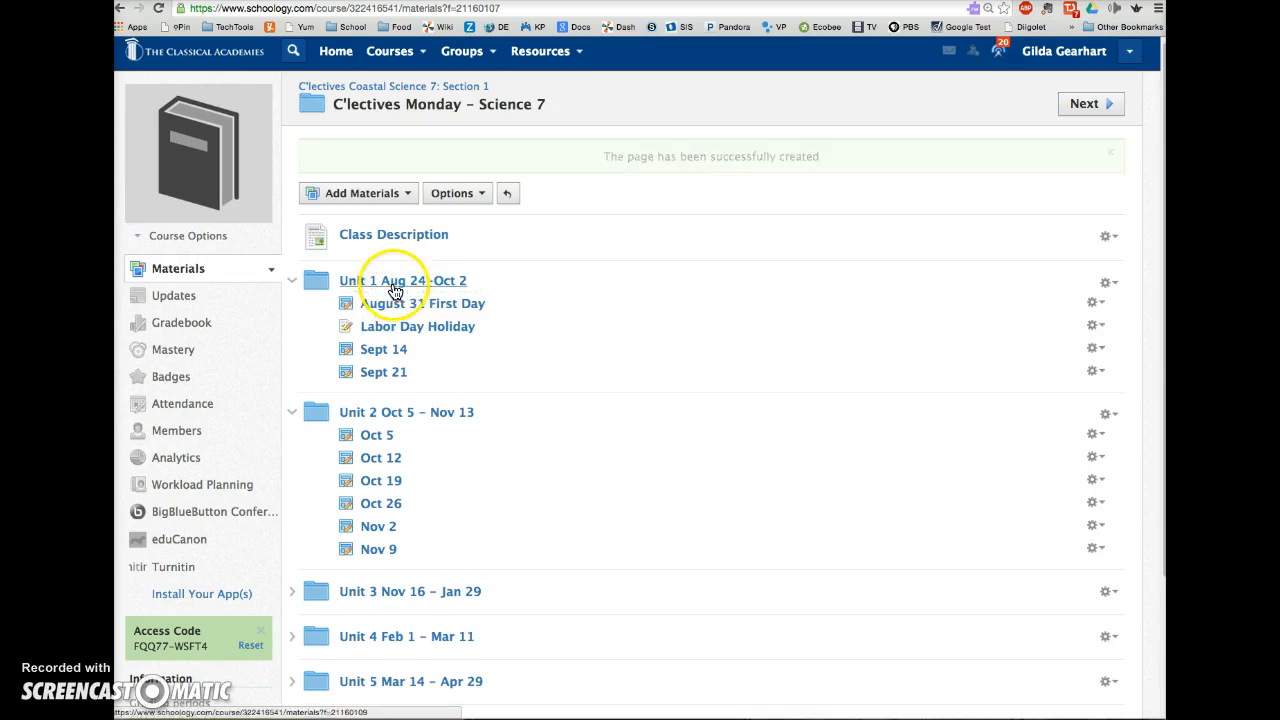
drag(399, 351, 400, 352)
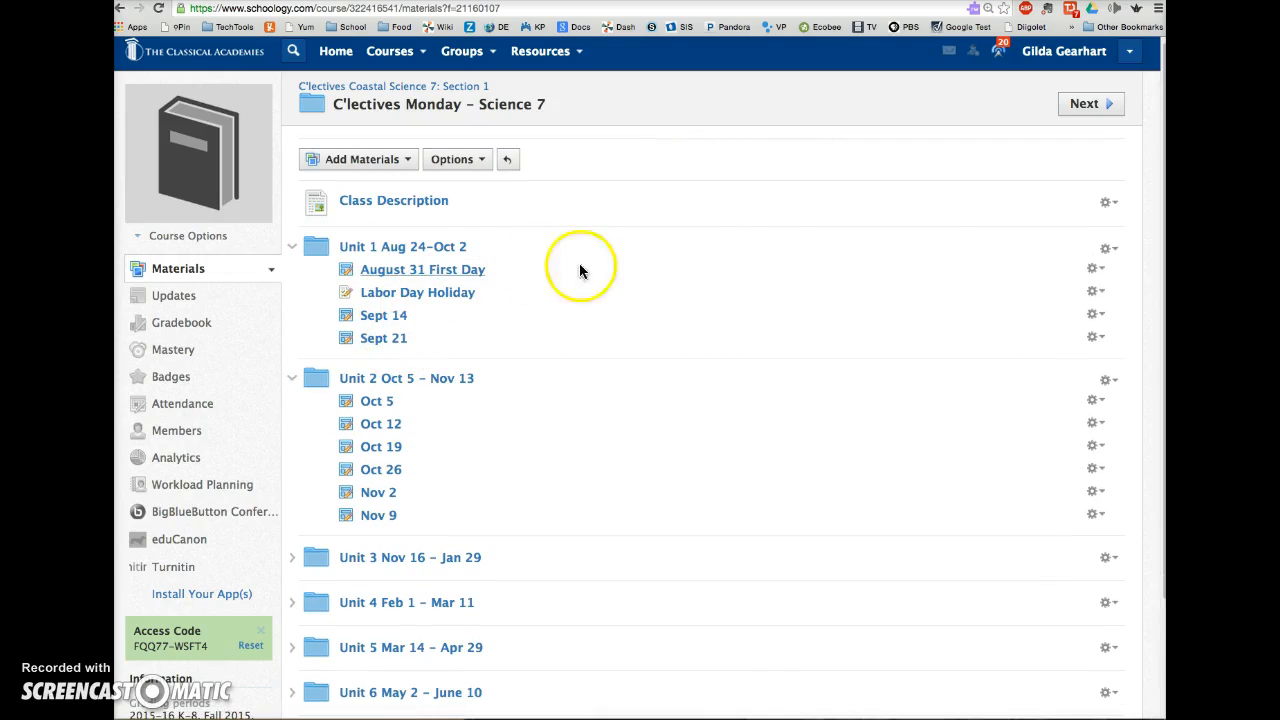
- Edit the August 31 First Day assignment, adding "Read chap. 1 and complete the attached outline." and "DUE: 9/14" on separate lines under the homework heading
click(1098, 270)
click(1042, 295)
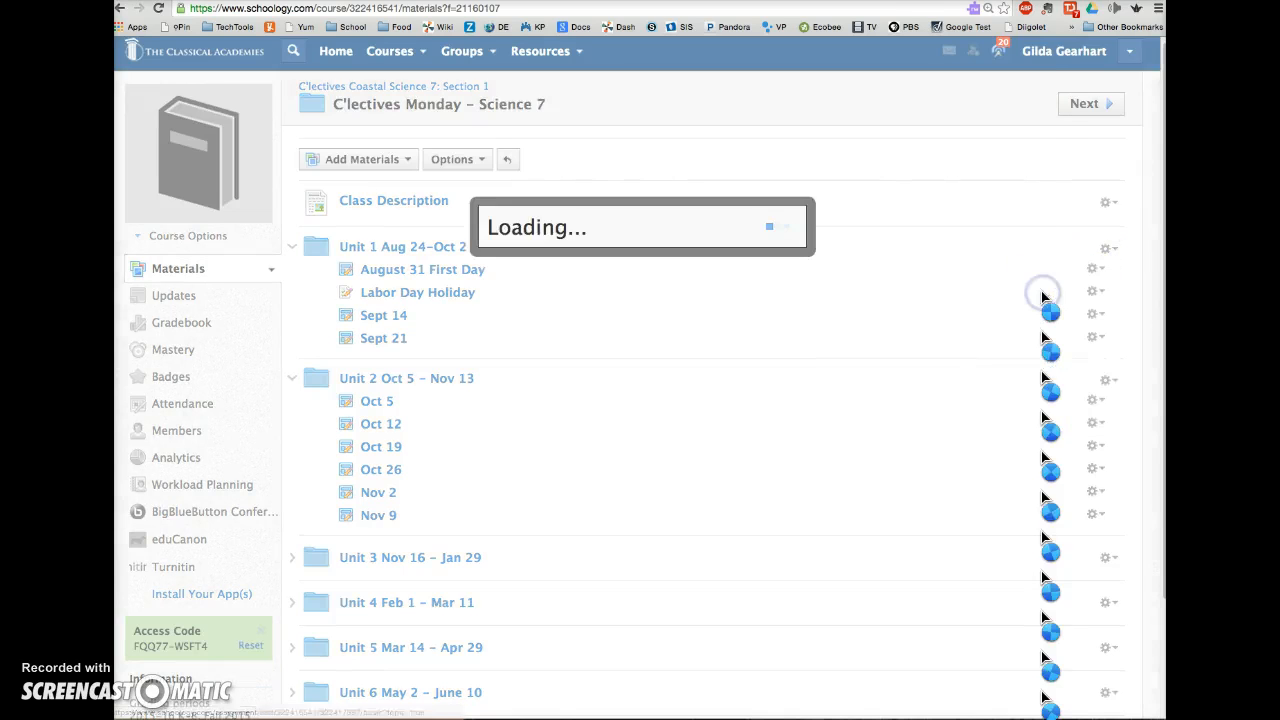
click(391, 218)
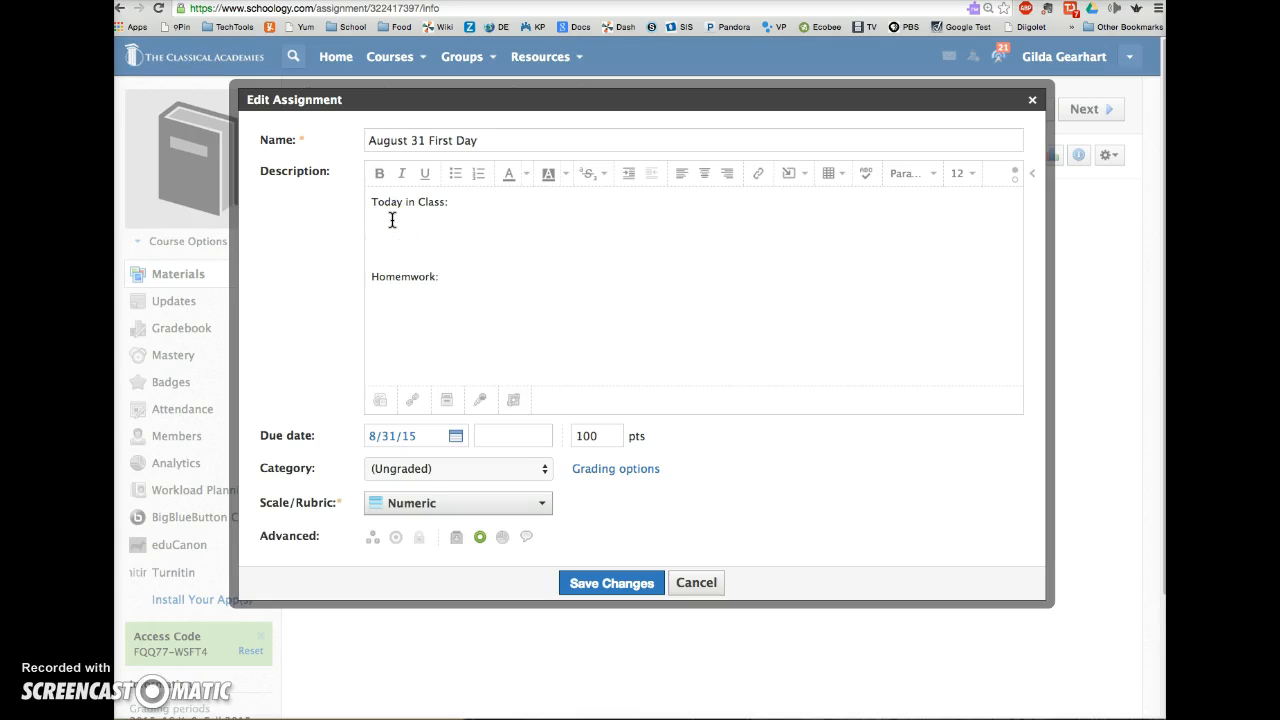
click(391, 280)
click(391, 300)
click(391, 300)
text(Read chap. 1 and complete the attached outline. DUE: 9/14)
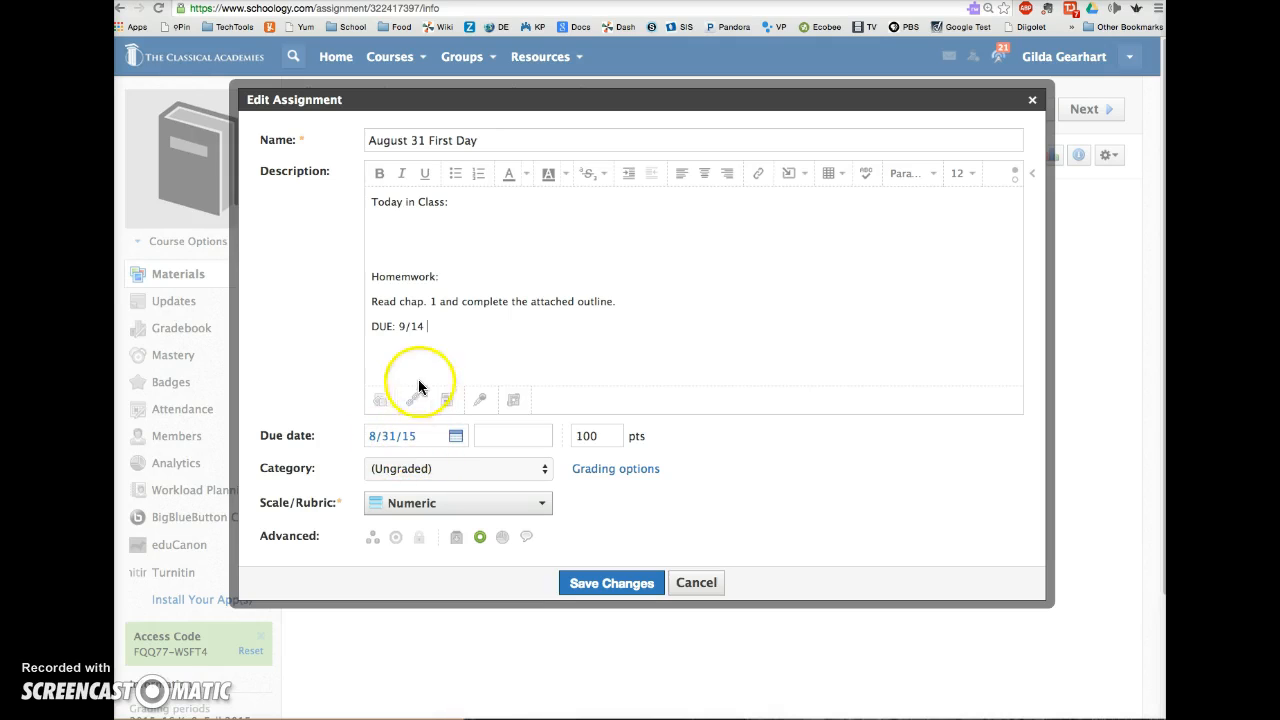
click(445, 327)
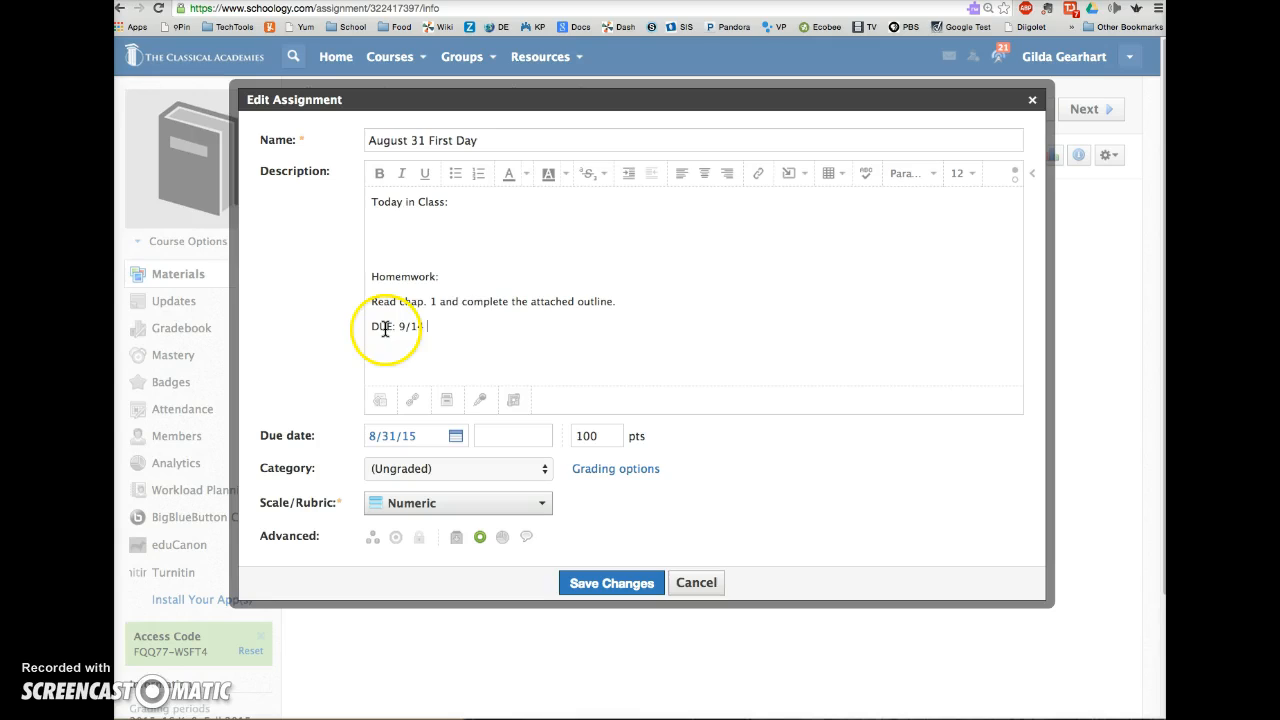
click(446, 337)
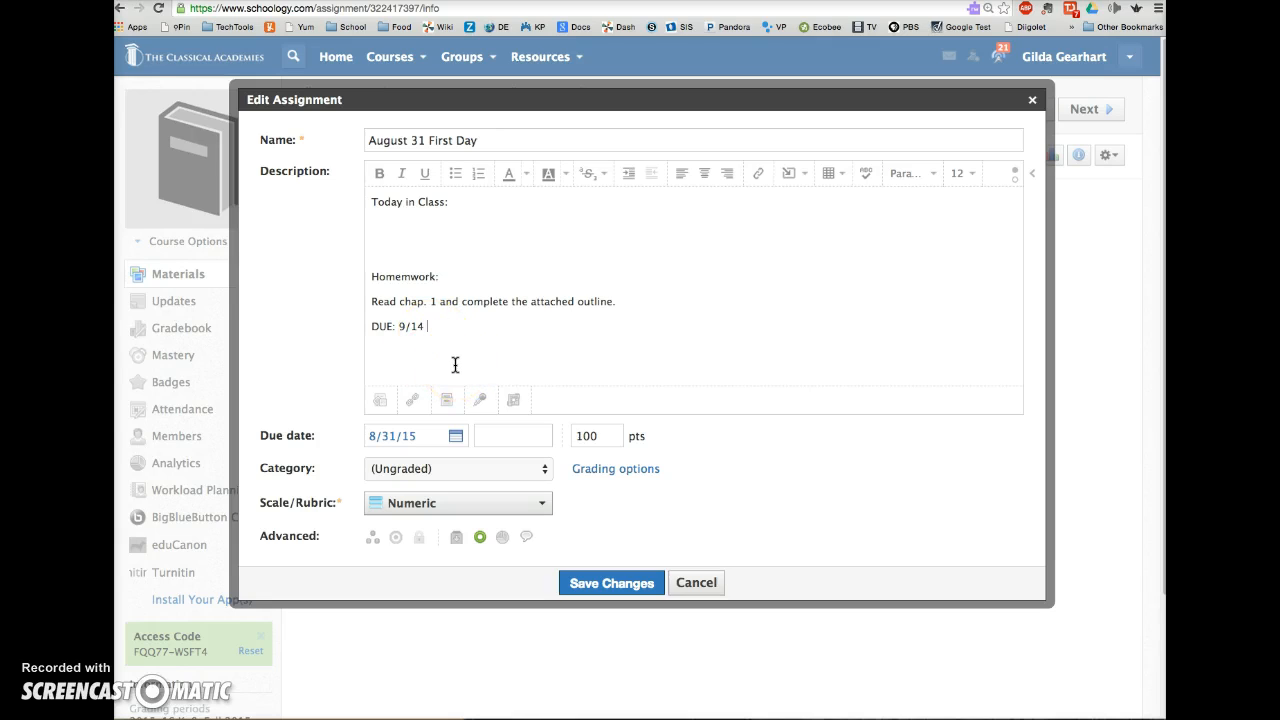
- Attach Outline_for_Chapter_1-The_Scientific_Method (1).pdf from the Desktop to the assignment and save the changes
click(381, 402)
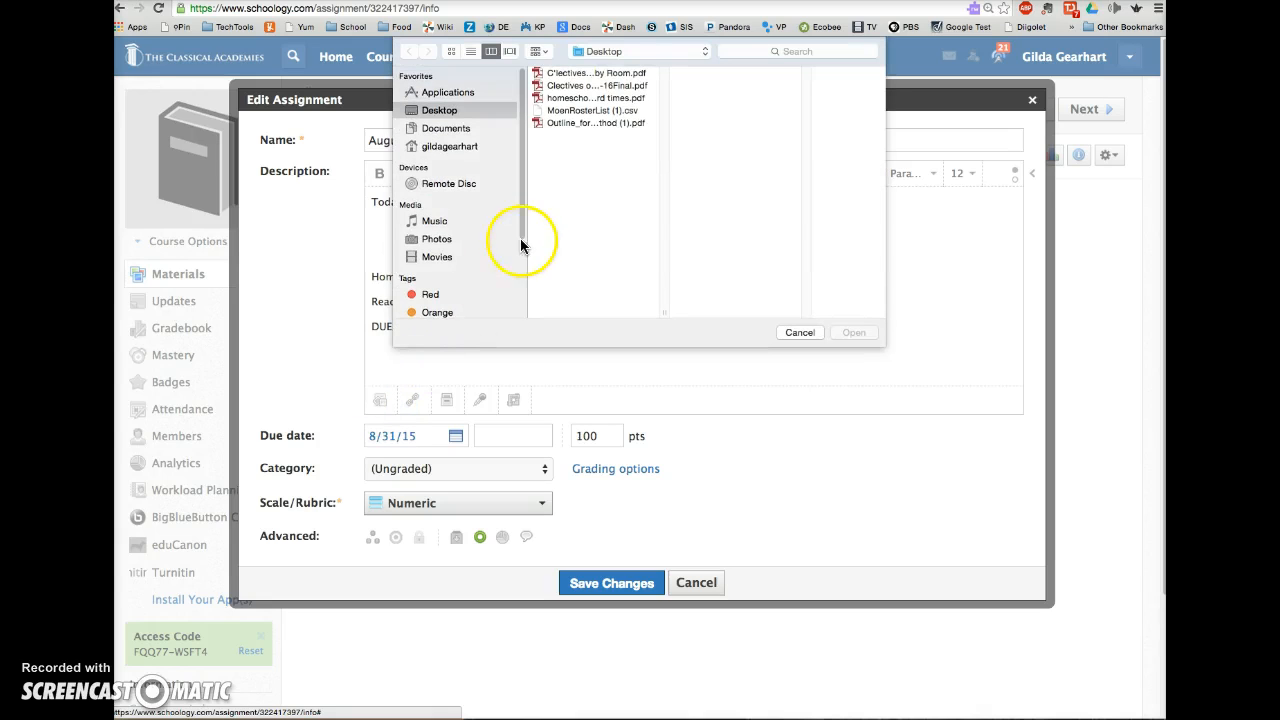
click(571, 122)
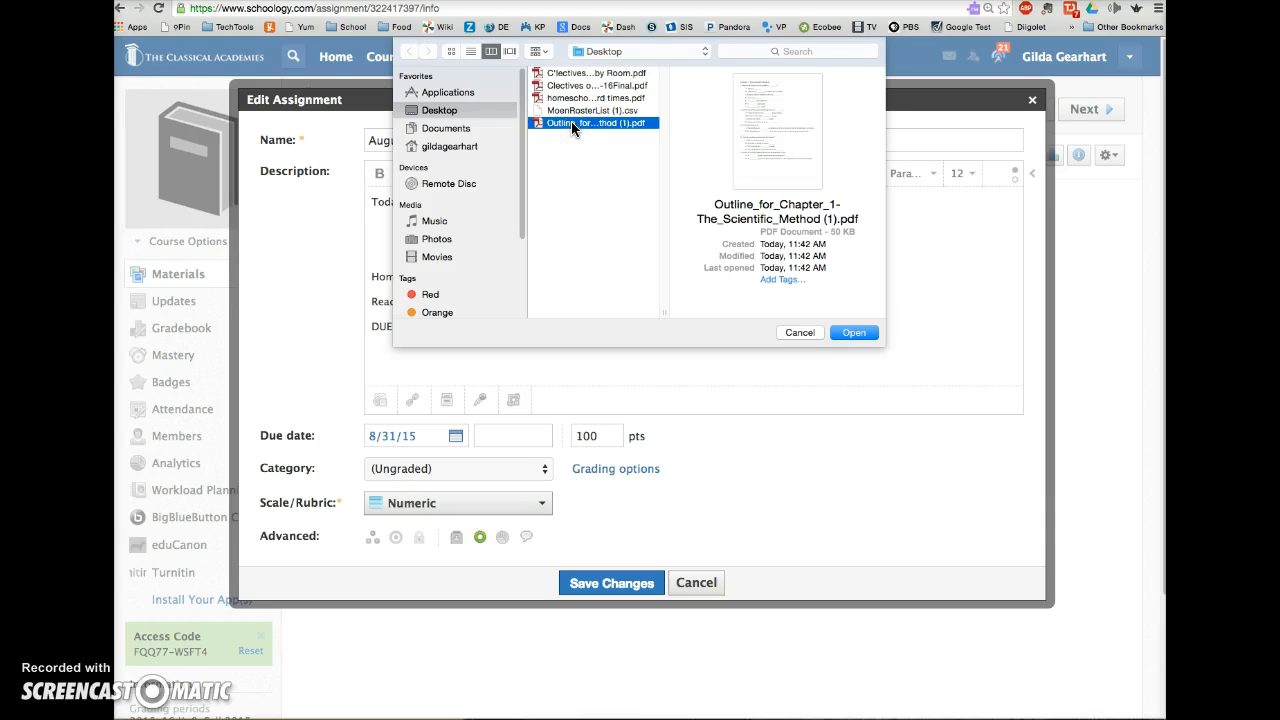
click(852, 331)
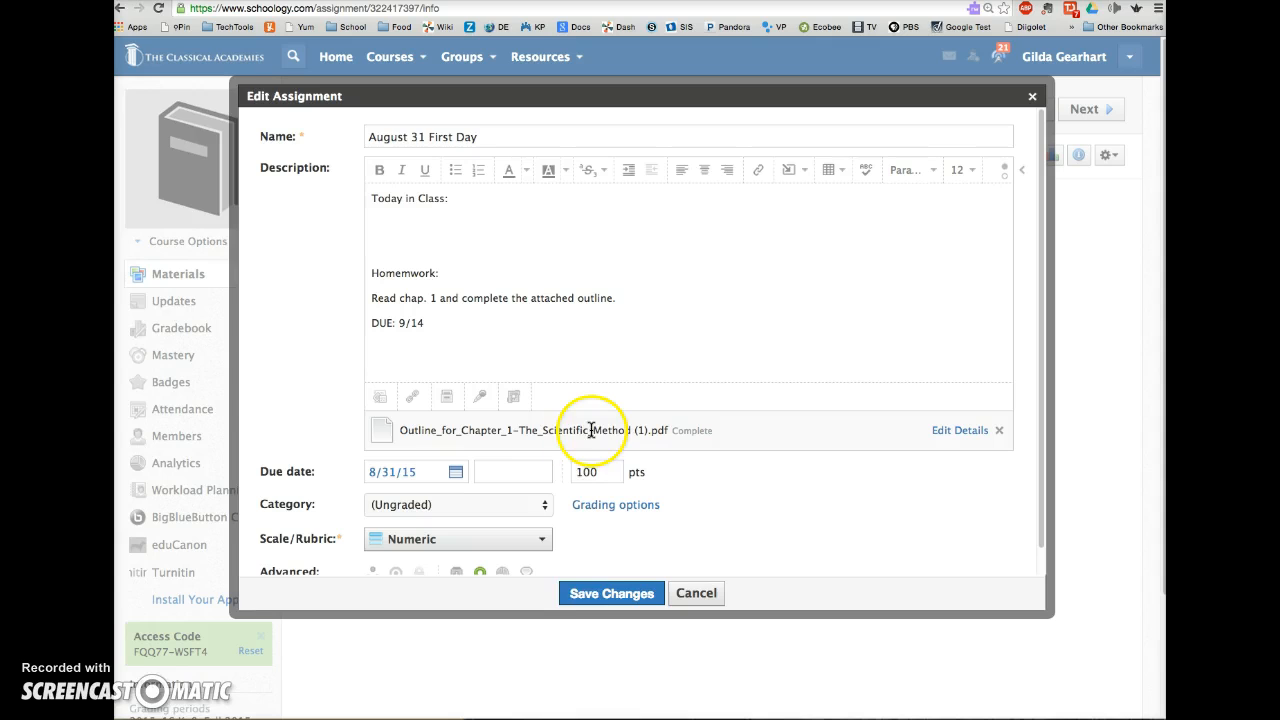
click(595, 600)
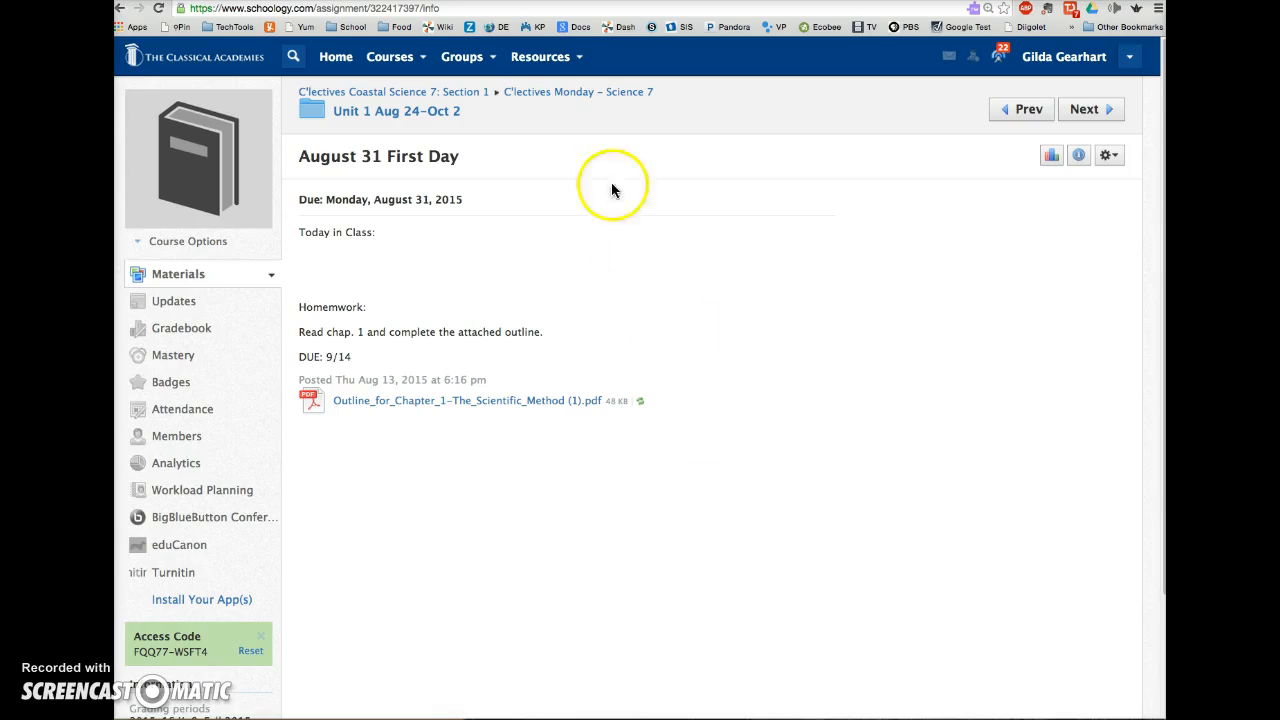
- Open the Schoology Tutorial Videos for Teachers folder in the How-to Videos personal resources and look through its list of tutorials
click(541, 58)
click(549, 100)
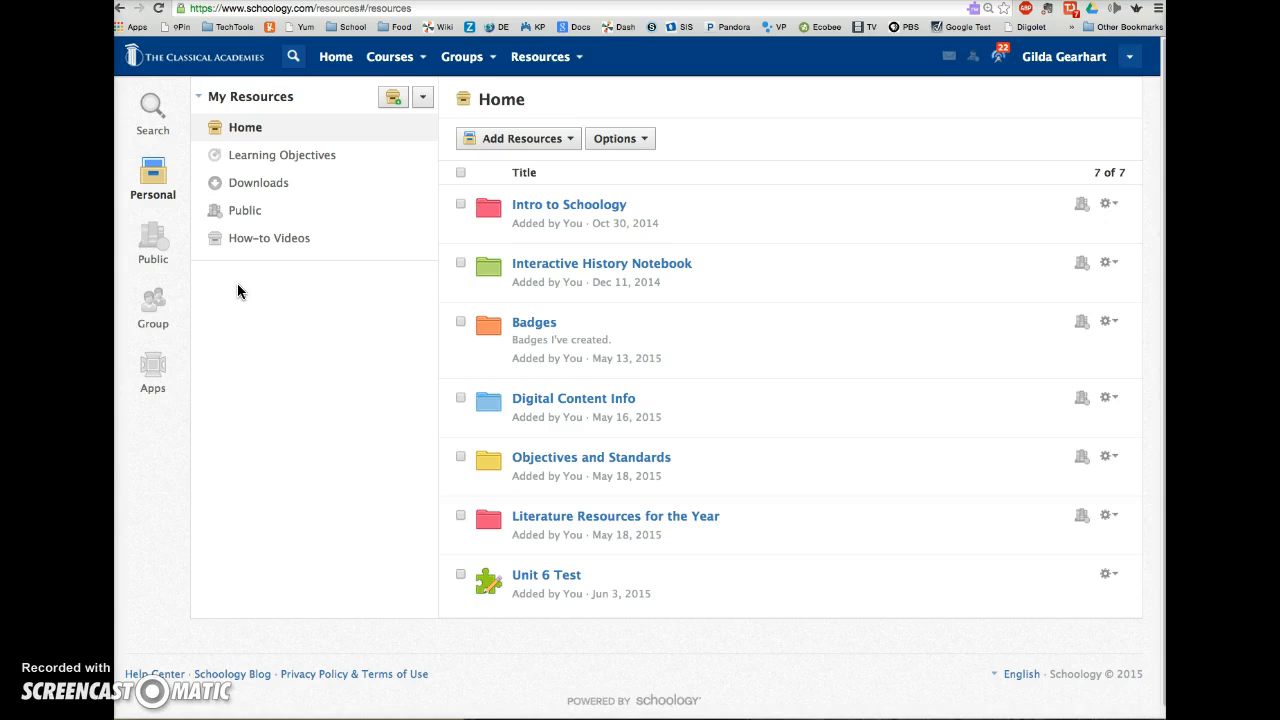
click(279, 245)
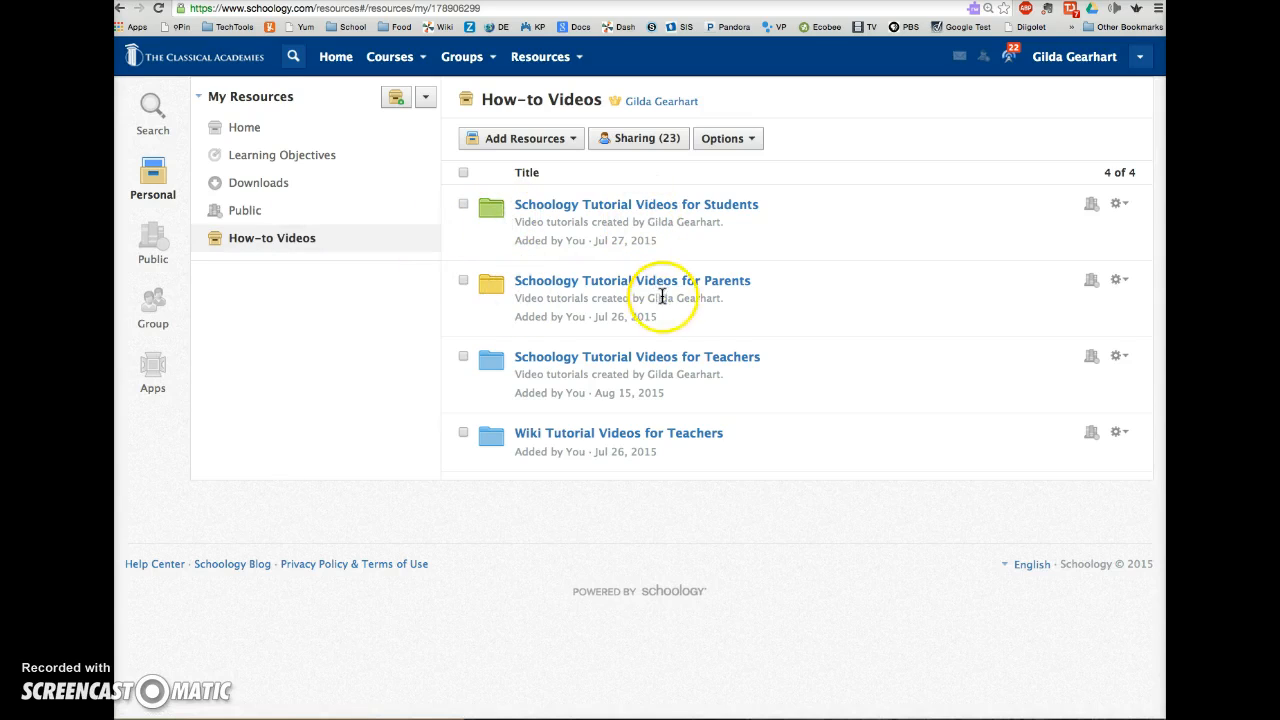
click(581, 362)
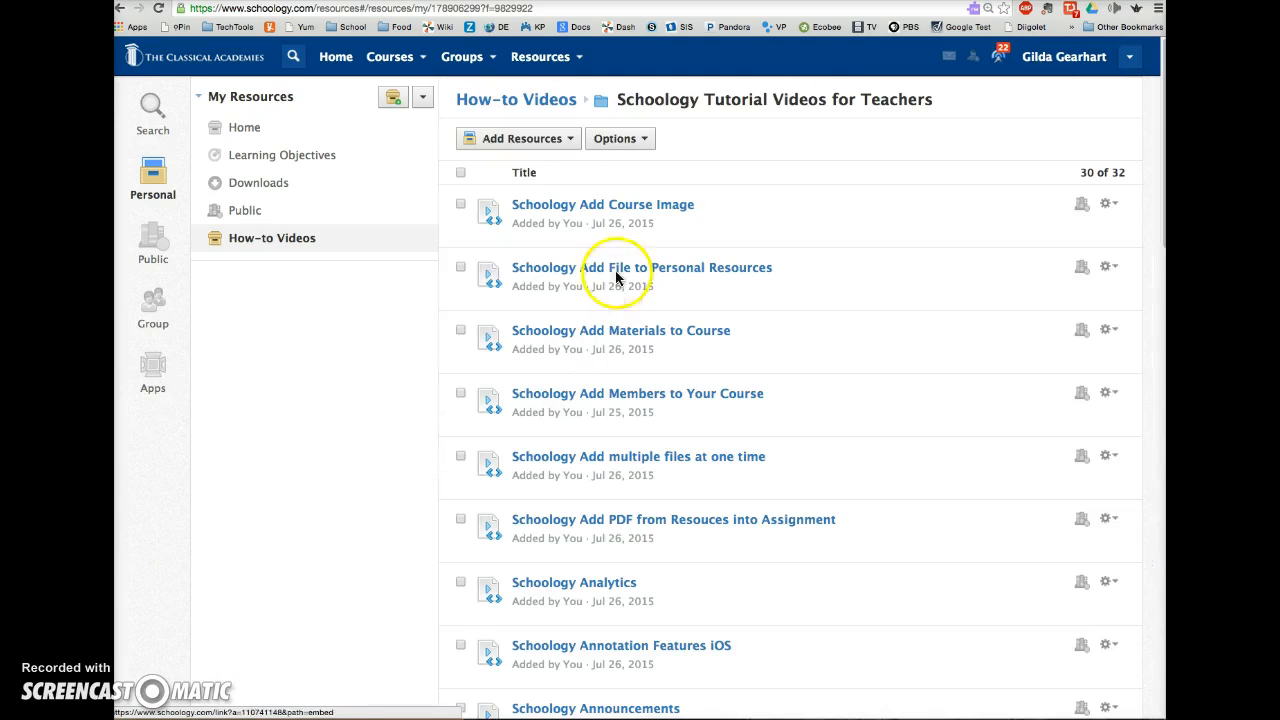
scroll(671, 508, down, 5)
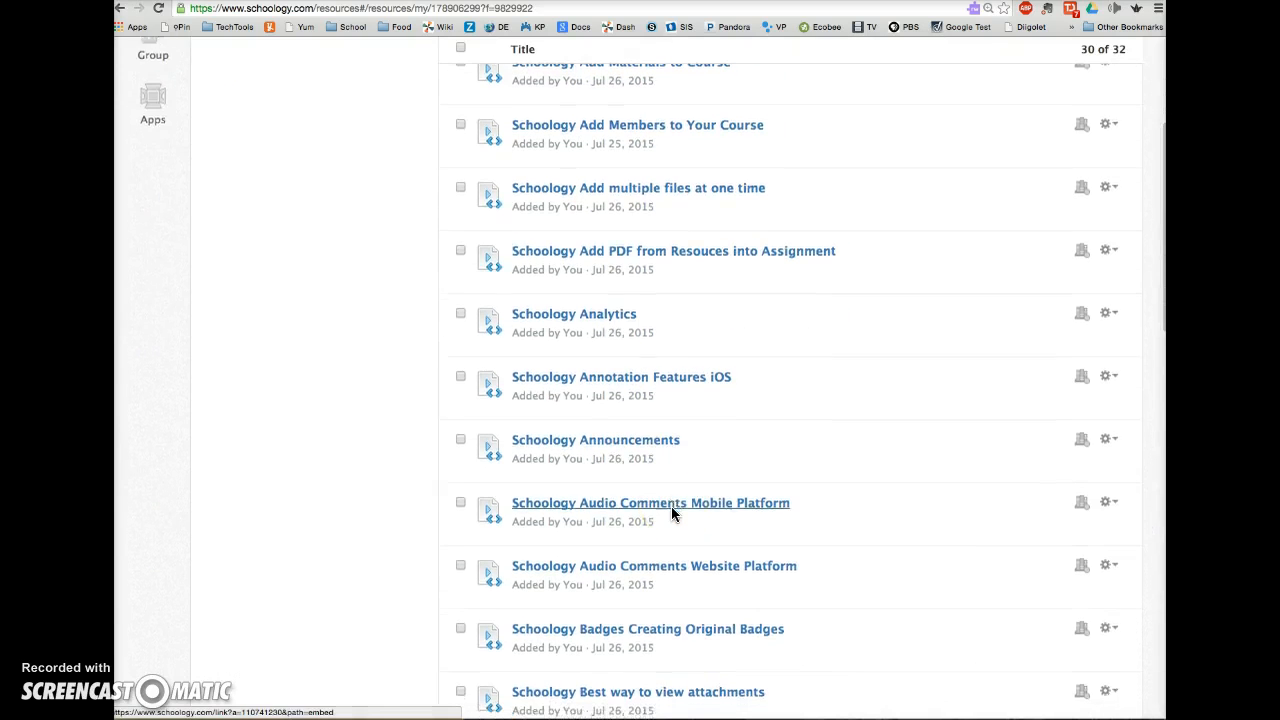
scroll(671, 508, down, 3)
scroll(671, 513, down, 2)
scroll(671, 513, up, 10)
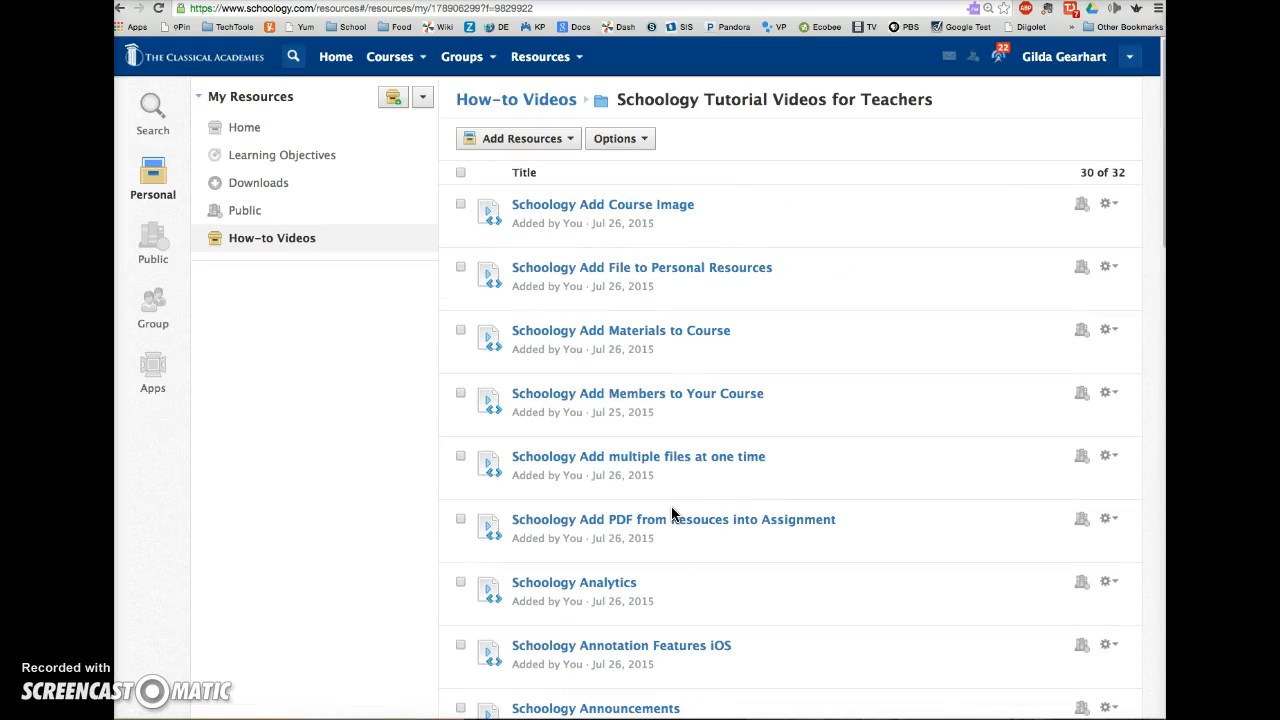